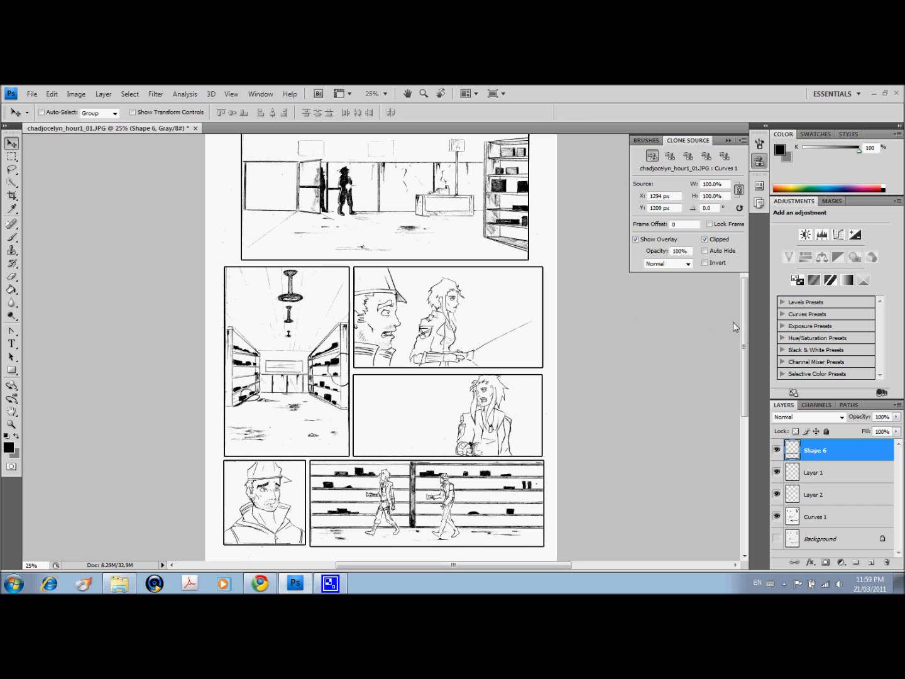
Step: Add a new layer and draw an angular balloon path with the Pen tool across the lower area of the two-character close-up panel
{"action": "left_click_drag", "start_coordinate": [744, 320], "coordinate": [743, 311]}
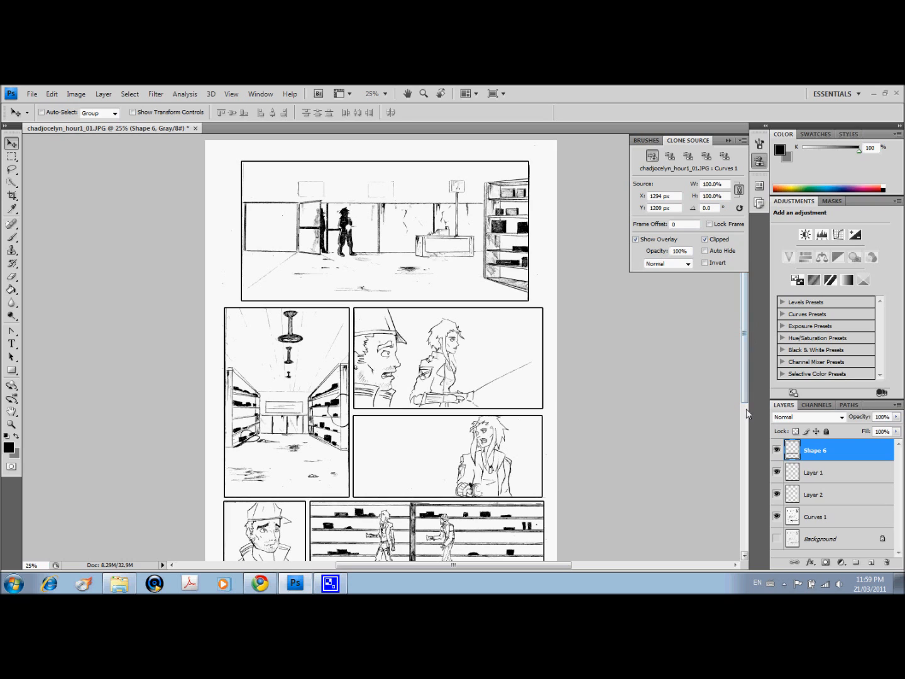
{"action": "left_click", "coordinate": [872, 562]}
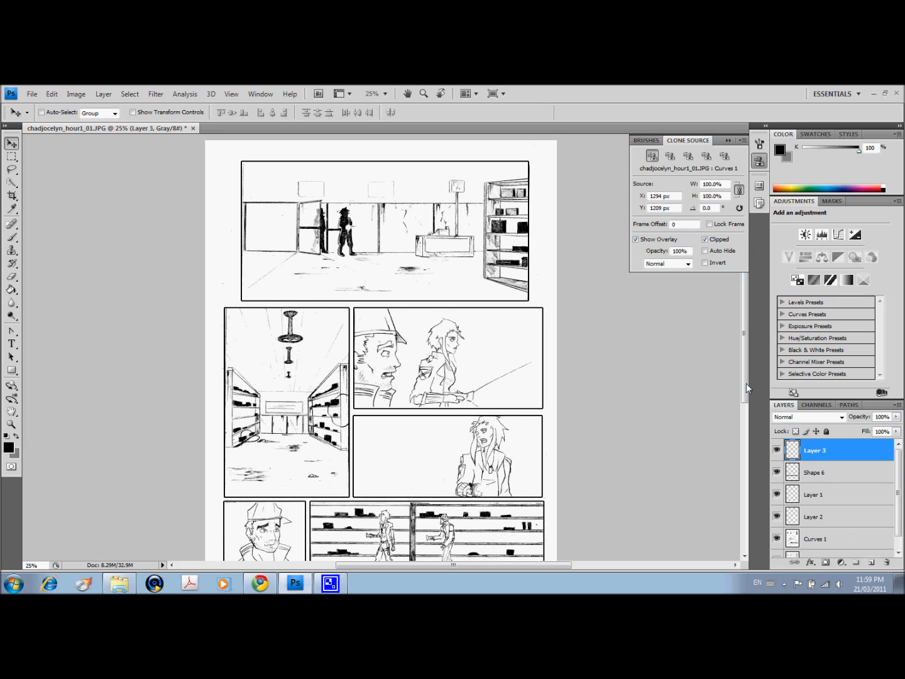
{"action": "left_click_drag", "start_coordinate": [744, 378], "coordinate": [747, 387]}
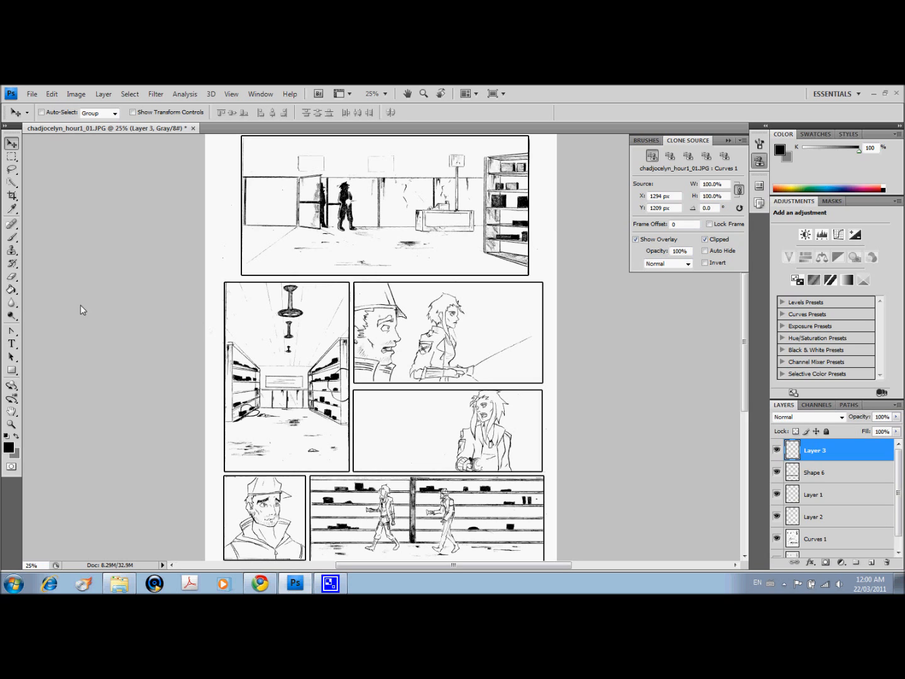
{"action": "left_click", "coordinate": [11, 329]}
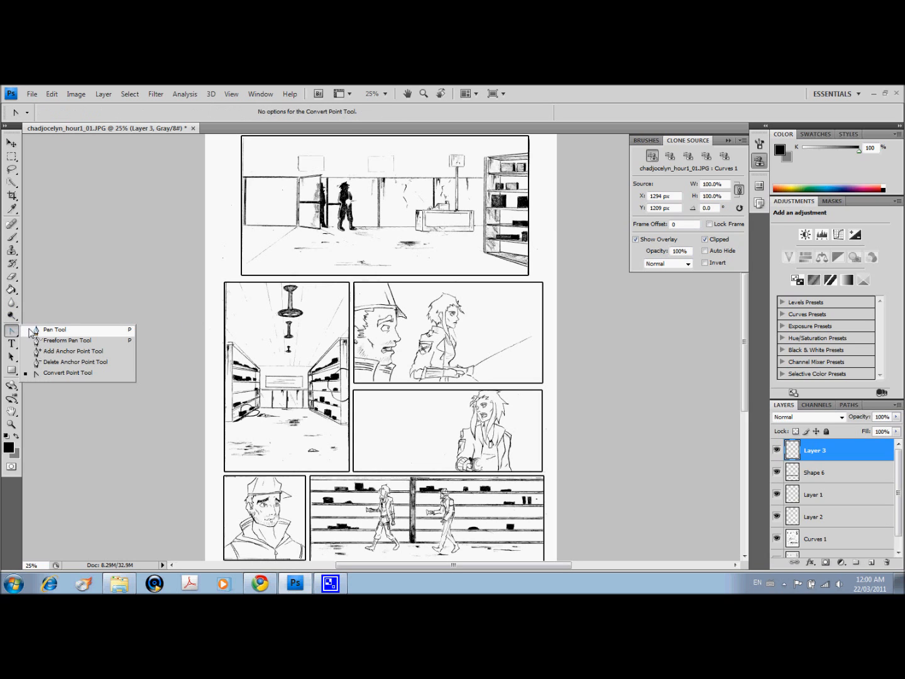
{"action": "left_click", "coordinate": [32, 329]}
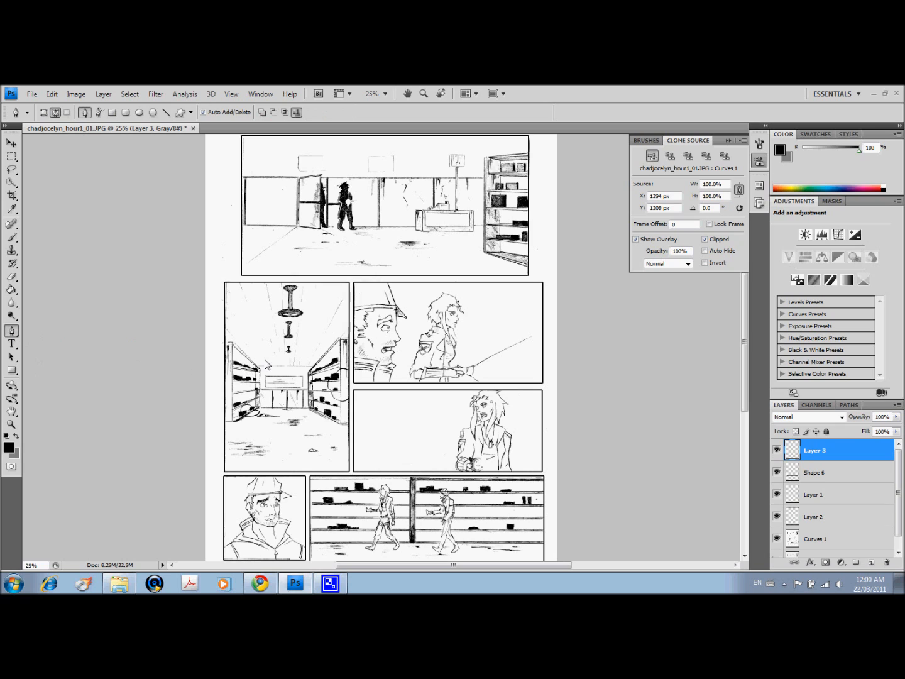
{"action": "left_click", "coordinate": [406, 346]}
{"action": "left_click", "coordinate": [502, 324]}
{"action": "left_click", "coordinate": [544, 345]}
{"action": "left_click", "coordinate": [406, 347]}
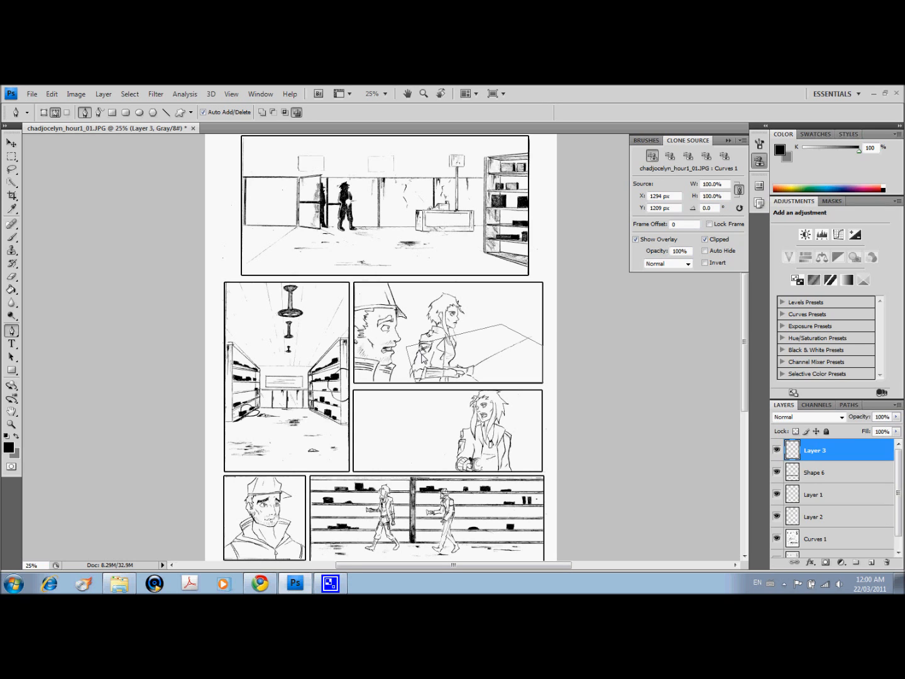
Step: Draw a small triangular tail path from that balloon toward the capped man's mouth, then end the path
{"action": "left_click", "coordinate": [422, 353]}
{"action": "left_click", "coordinate": [398, 351]}
{"action": "left_click", "coordinate": [415, 365]}
{"action": "left_click", "coordinate": [11, 357]}
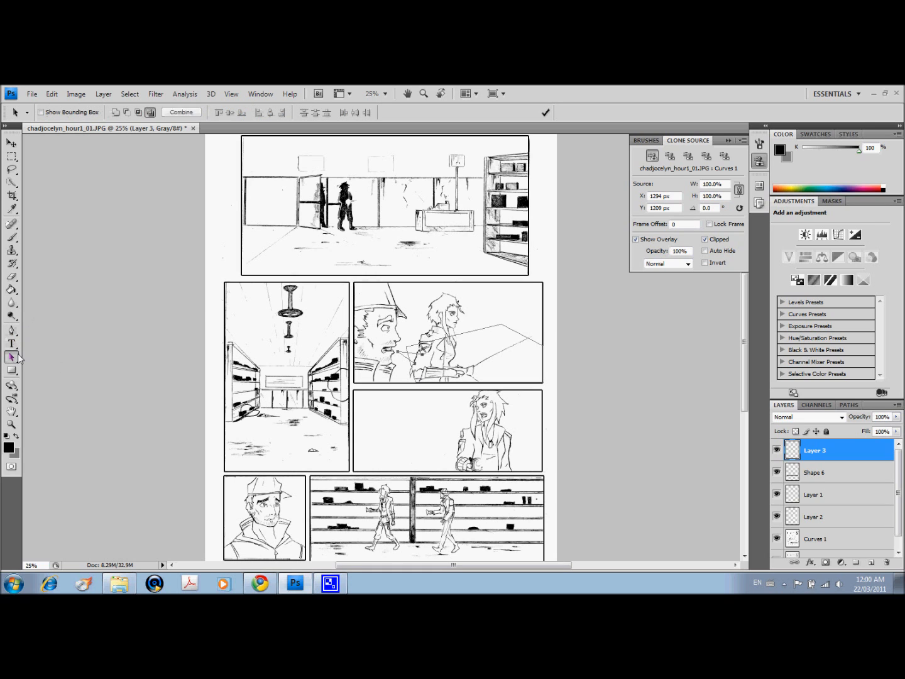
Step: Draw a closed balloon path with the Pen tool filling the empty left half of the woman's solo panel
{"action": "left_click", "coordinate": [12, 331]}
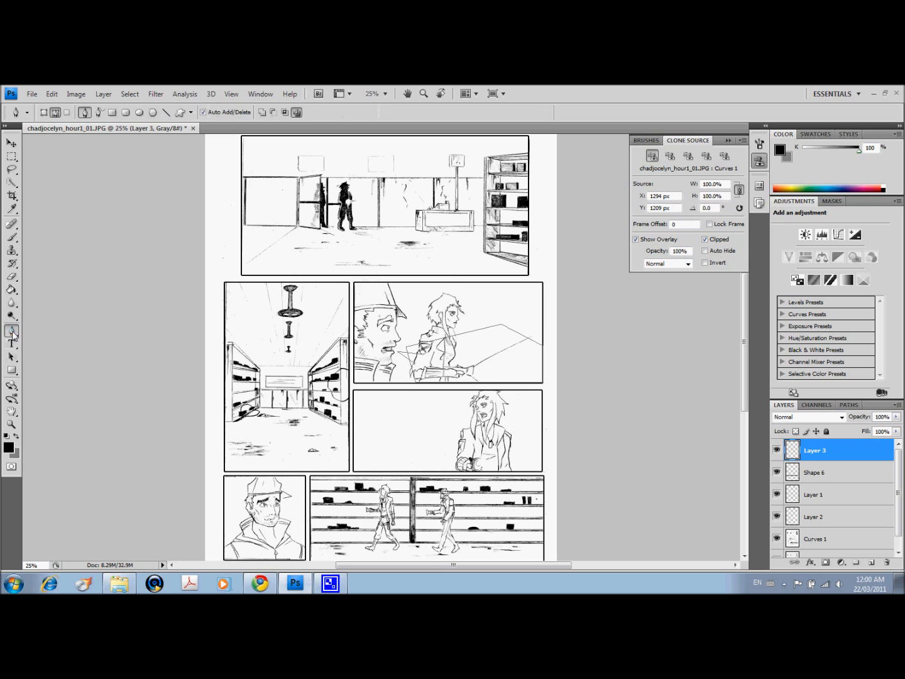
{"action": "left_click", "coordinate": [421, 391]}
{"action": "left_click", "coordinate": [437, 442]}
{"action": "left_click", "coordinate": [423, 470]}
{"action": "left_click", "coordinate": [354, 472]}
{"action": "left_click", "coordinate": [354, 391]}
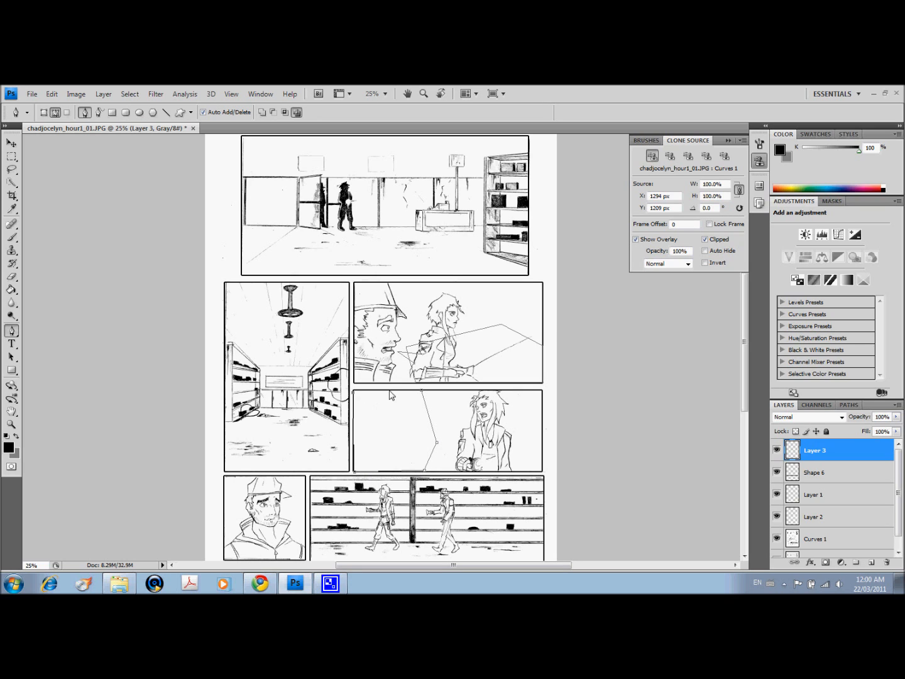
{"action": "left_click", "coordinate": [421, 391]}
Step: Draw a pointed tail path from the solo panel's balloon toward the woman's mouth
{"action": "left_click", "coordinate": [420, 413]}
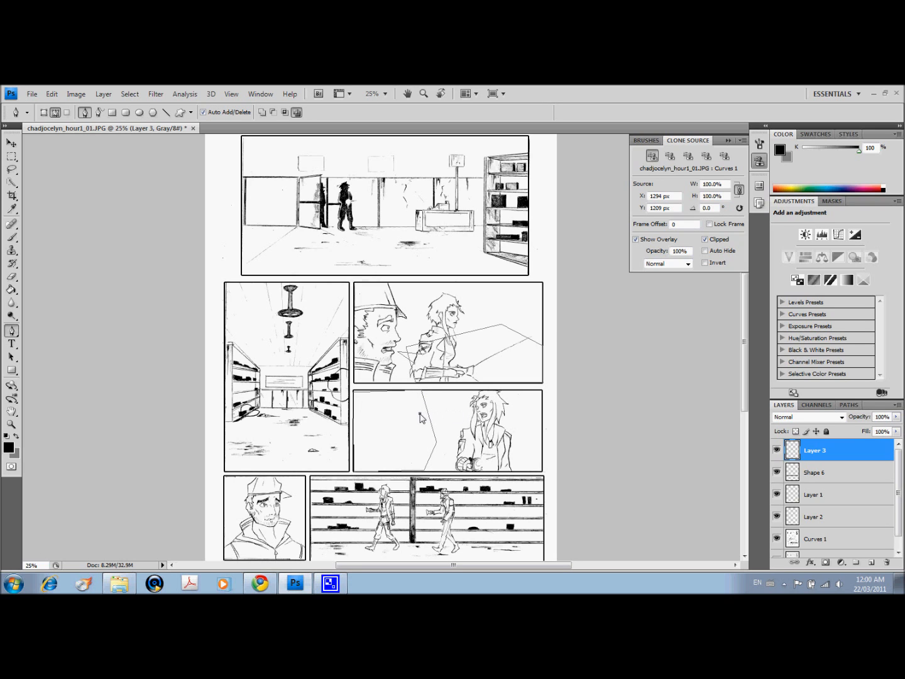
{"action": "left_click", "coordinate": [464, 413]}
{"action": "left_click", "coordinate": [11, 357]}
Step: Draw a balloon path across the bottom of the man's solo close-up panel, with a small tail pointing up to him
{"action": "left_click_drag", "start_coordinate": [745, 383], "coordinate": [744, 411]}
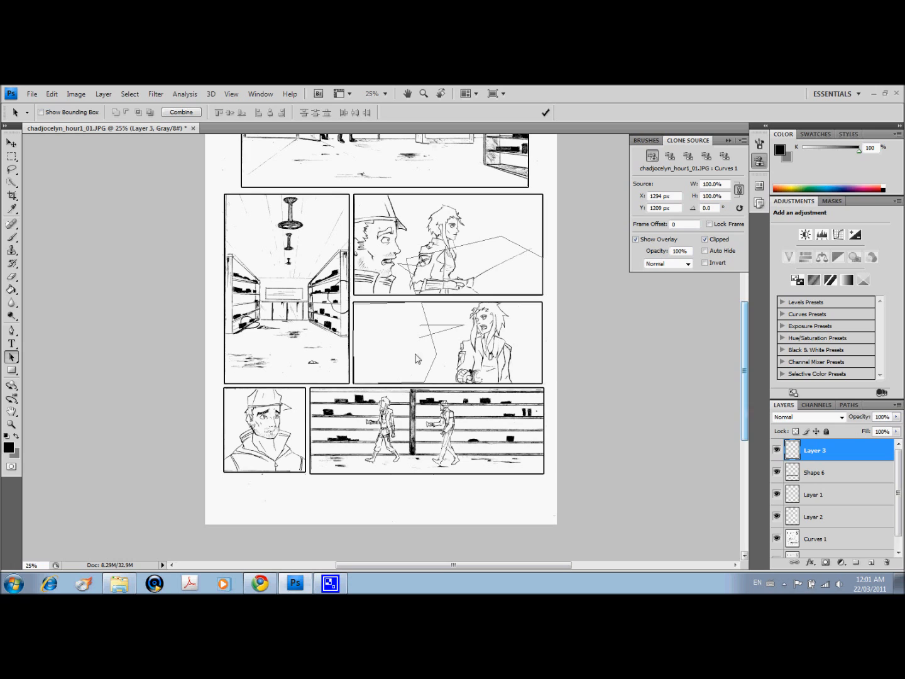
{"action": "left_click", "coordinate": [12, 331]}
{"action": "left_click", "coordinate": [224, 445]}
{"action": "left_click", "coordinate": [263, 443]}
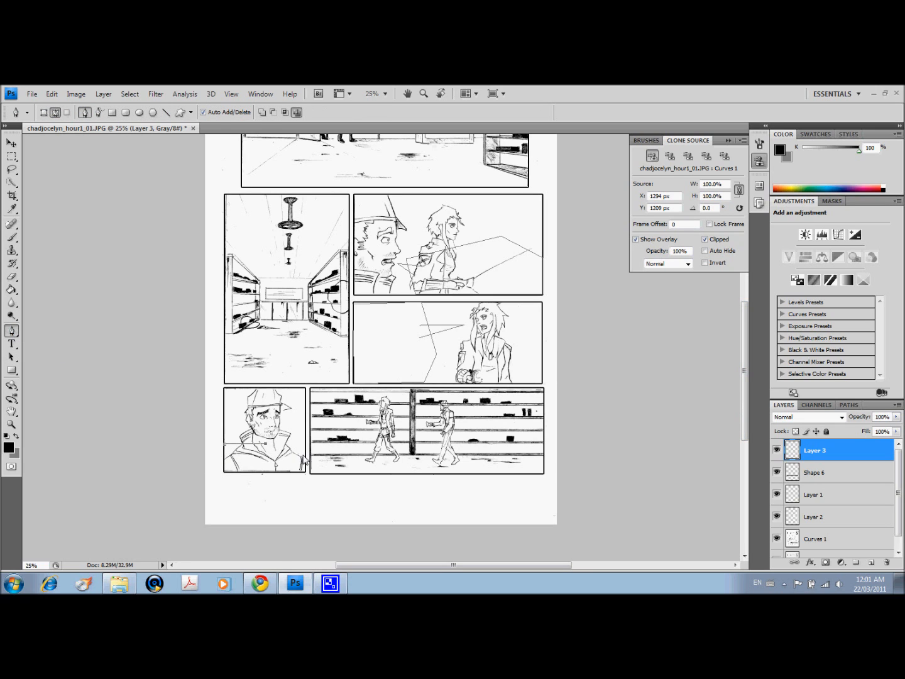
{"action": "left_click", "coordinate": [305, 452]}
{"action": "left_click", "coordinate": [224, 471]}
{"action": "left_click", "coordinate": [12, 356]}
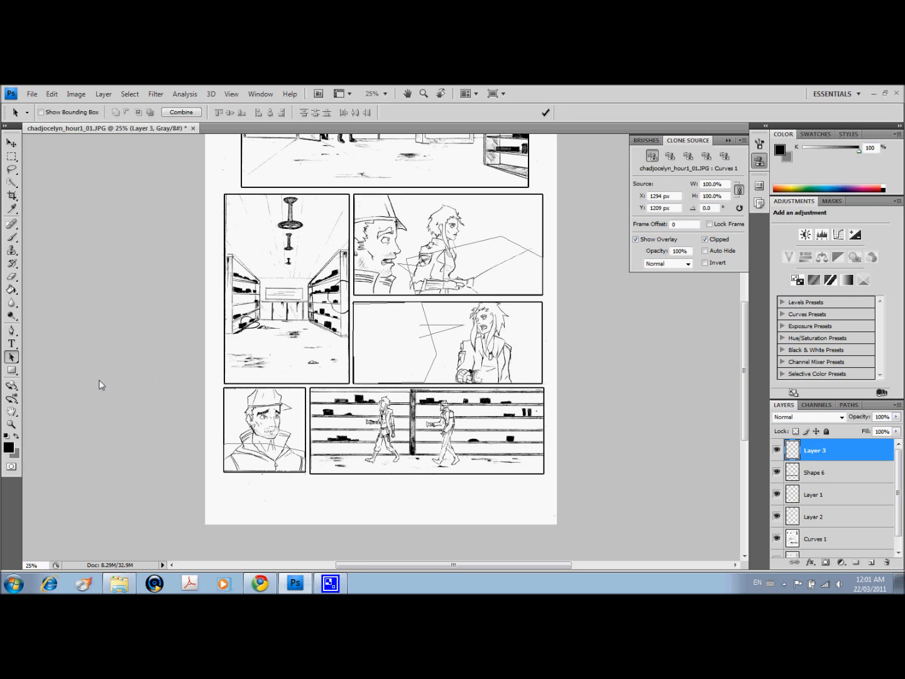
Step: Draw a balloon path at the left end of the shelf-aisle panel, with a tail pointing toward the walking woman
{"action": "left_click", "coordinate": [12, 329]}
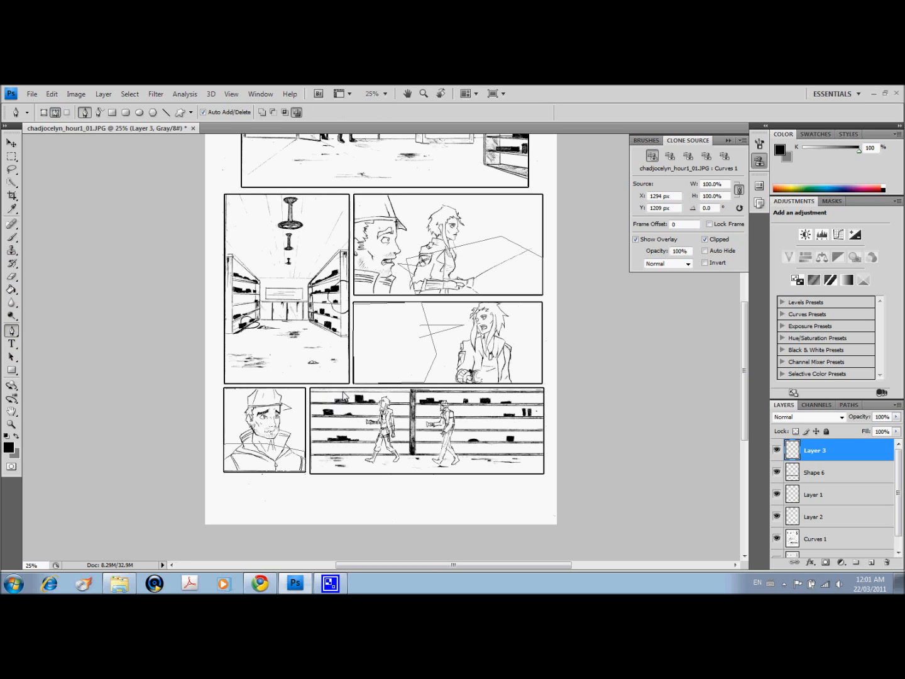
{"action": "left_click", "coordinate": [359, 432]}
{"action": "left_click", "coordinate": [336, 457]}
{"action": "left_click", "coordinate": [318, 456]}
{"action": "left_click", "coordinate": [349, 390]}
{"action": "left_click", "coordinate": [345, 408]}
{"action": "left_click", "coordinate": [370, 407]}
{"action": "left_click", "coordinate": [353, 420]}
{"action": "left_click", "coordinate": [9, 357]}
{"action": "left_click", "coordinate": [152, 349]}
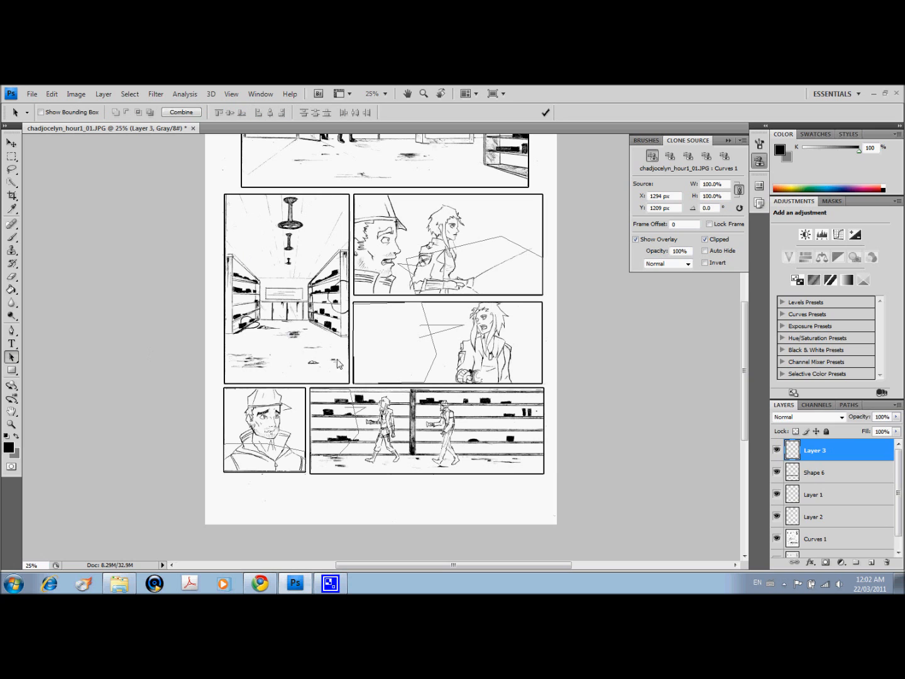
Step: Fill all the balloon and tail paths with white (ffffff) and outline them with a Stroke layer style
{"action": "left_click_drag", "start_coordinate": [181, 161], "coordinate": [571, 502]}
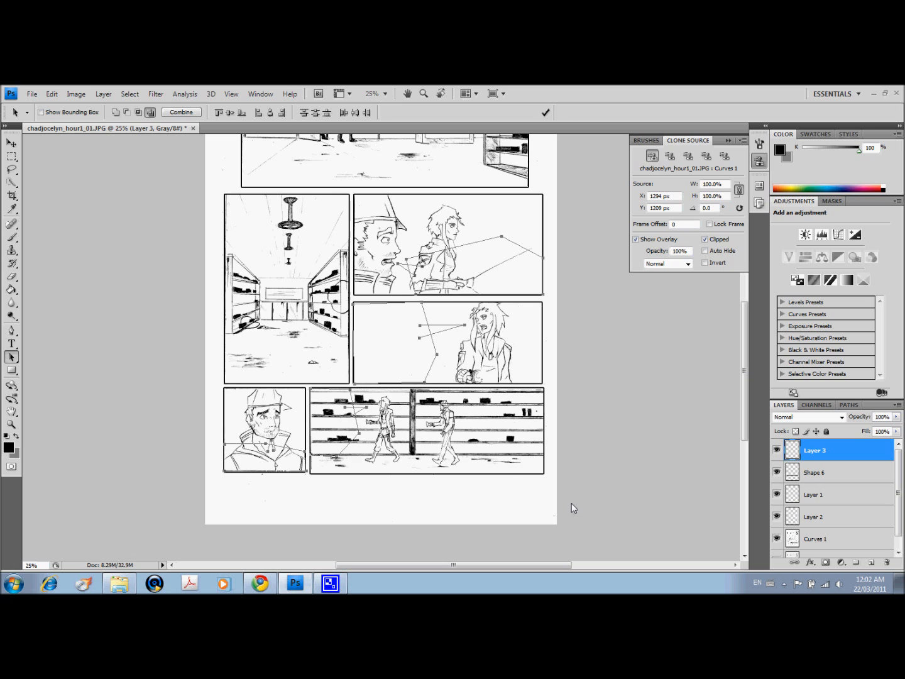
{"action": "right_click", "coordinate": [428, 347]}
{"action": "left_click", "coordinate": [458, 412]}
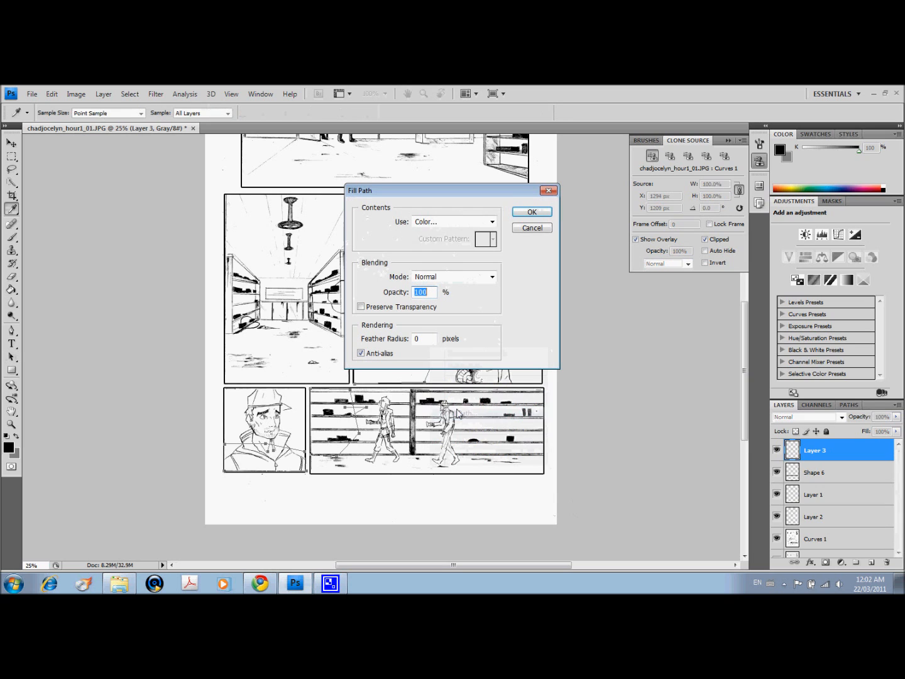
{"action": "left_click", "coordinate": [450, 223]}
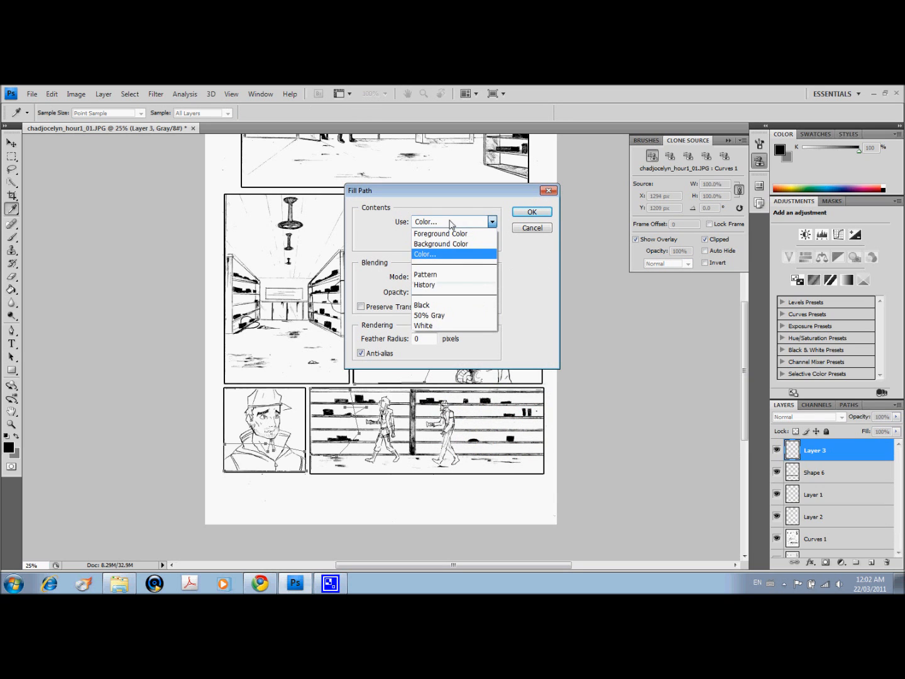
{"action": "left_click", "coordinate": [442, 253]}
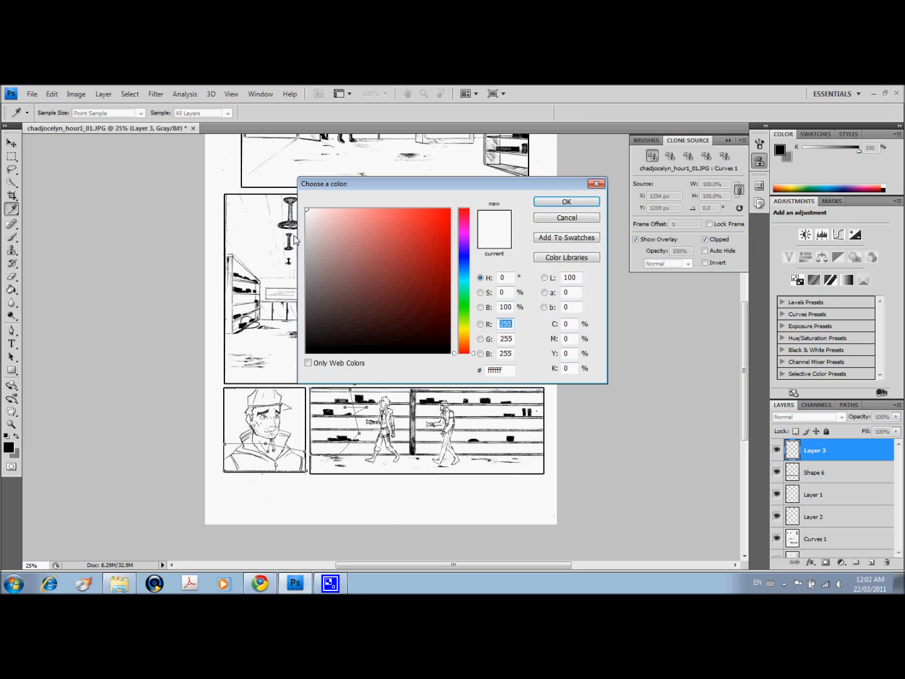
{"action": "left_click", "coordinate": [584, 207]}
{"action": "left_click", "coordinate": [541, 212]}
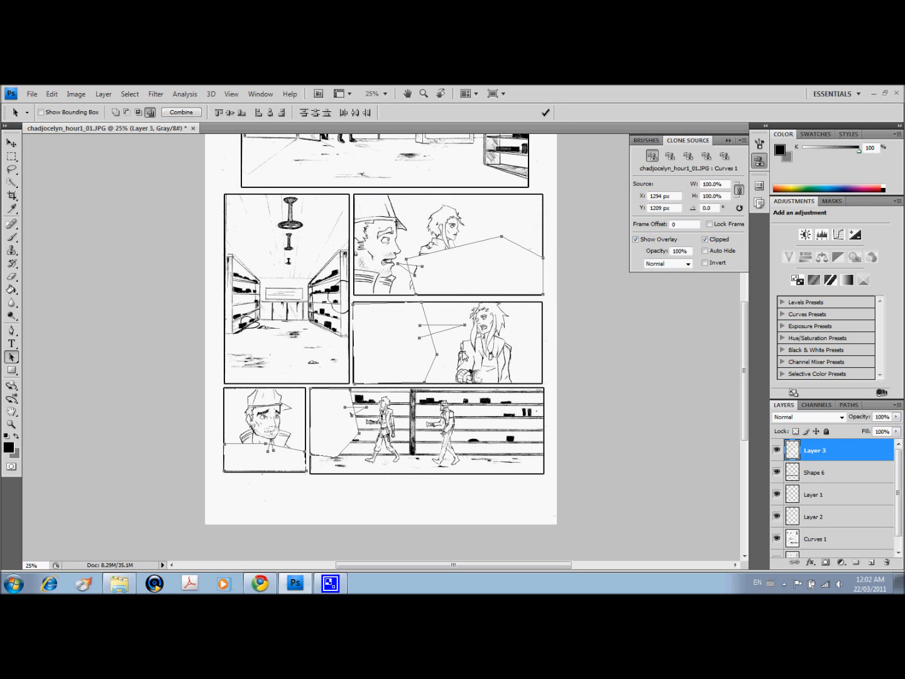
{"action": "key", "text": "Return"}
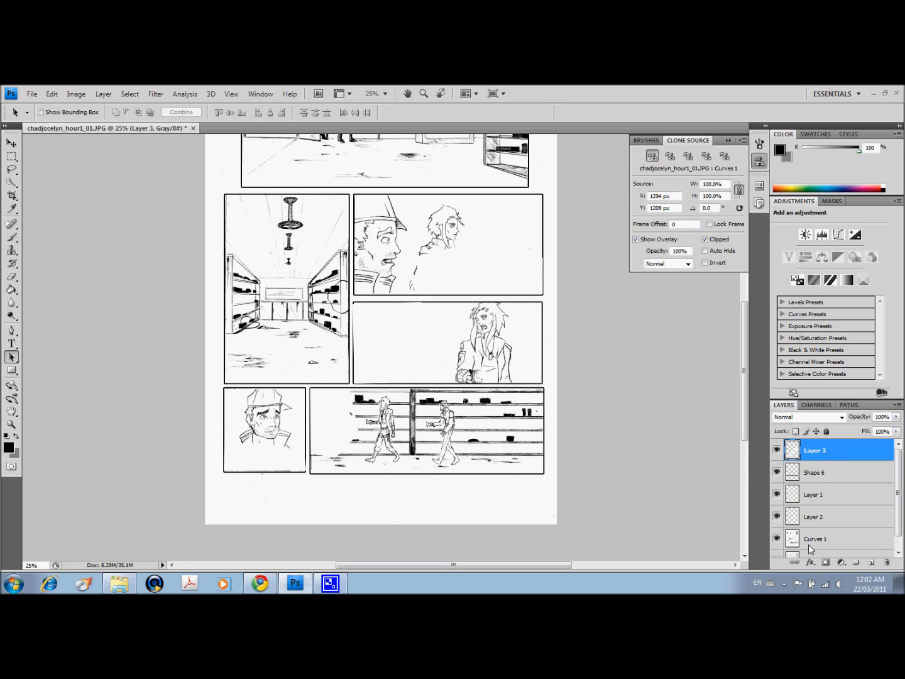
{"action": "left_click", "coordinate": [810, 562]}
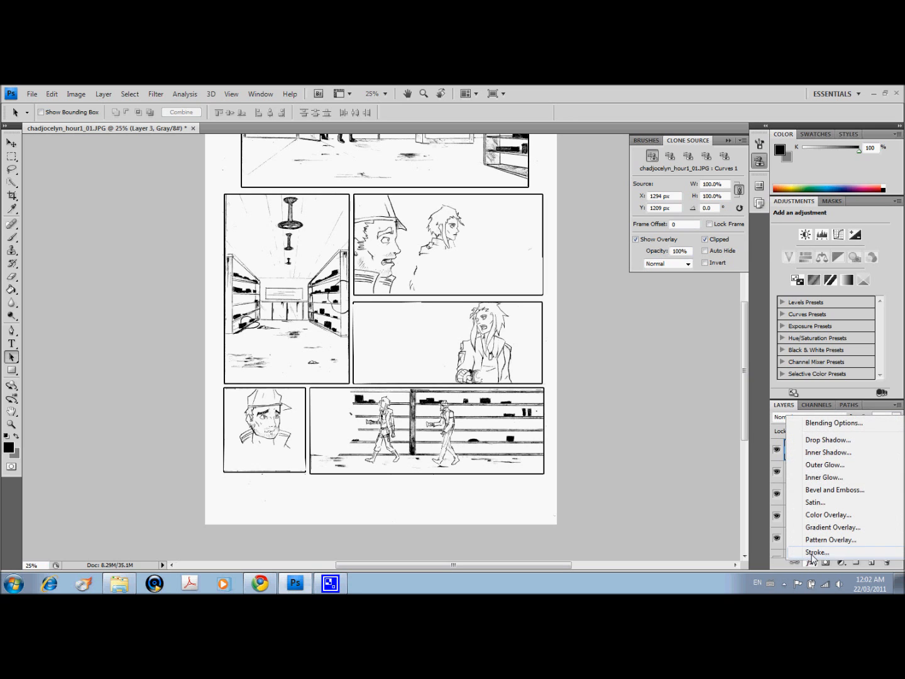
{"action": "left_click", "coordinate": [814, 552]}
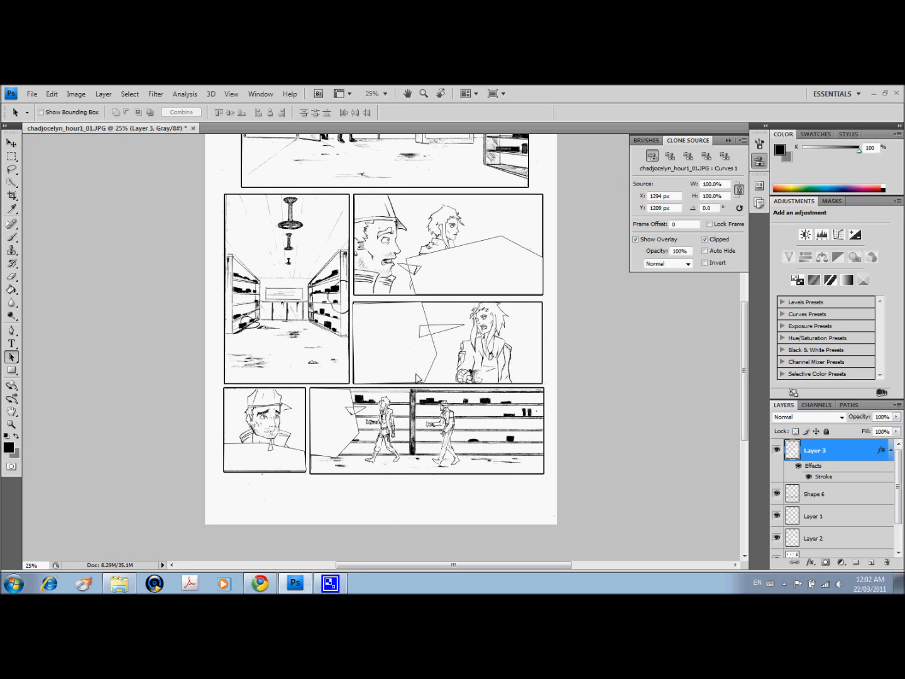
Step: Add another new layer above the balloons and set up the Brush with a white (ffffff) foreground colour
{"action": "left_click", "coordinate": [871, 563]}
{"action": "left_click", "coordinate": [11, 237]}
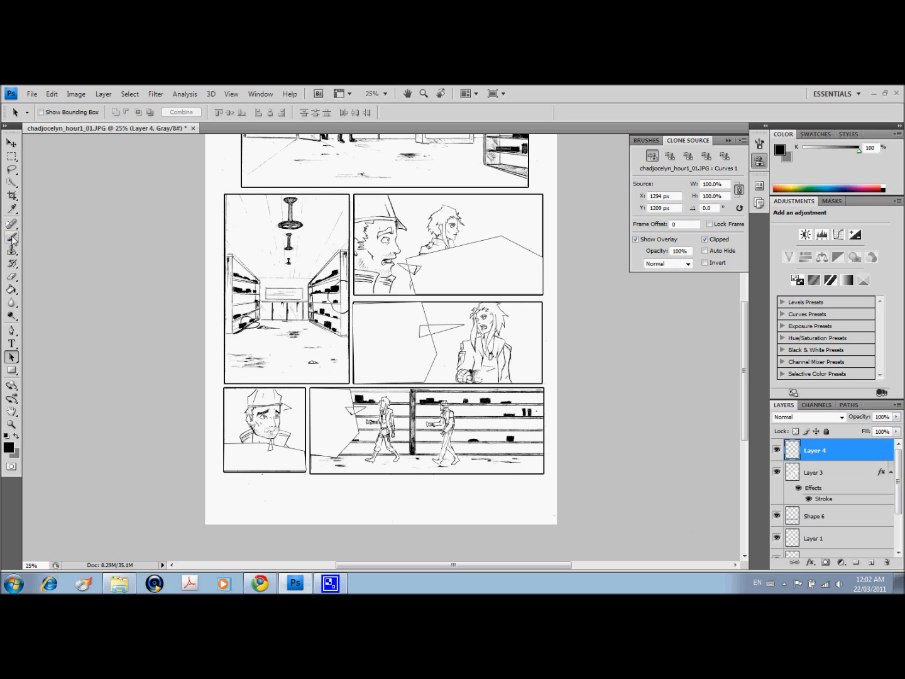
{"action": "left_click", "coordinate": [9, 447]}
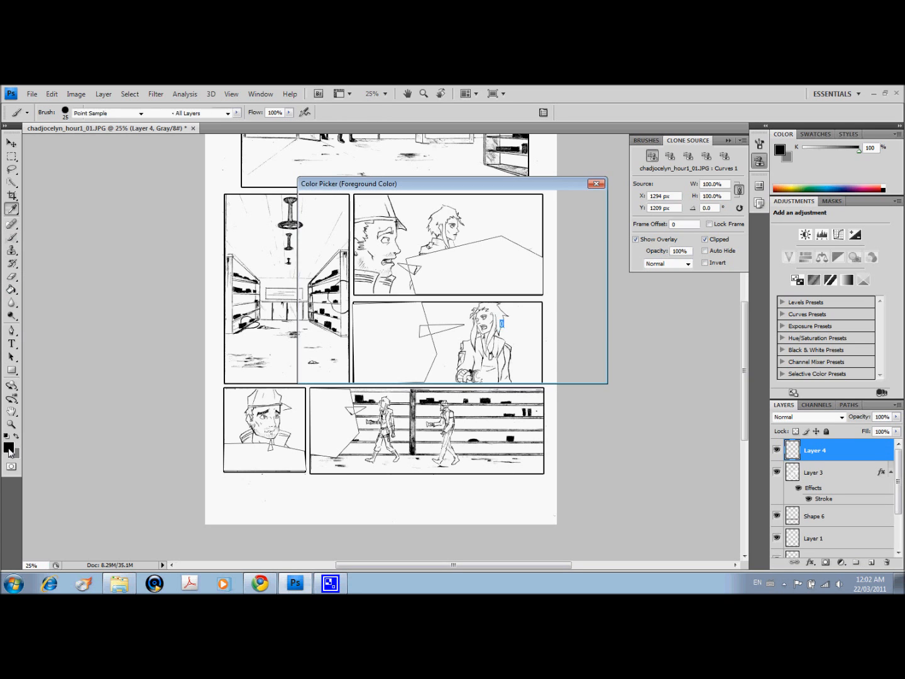
{"action": "left_click_drag", "start_coordinate": [319, 323], "coordinate": [296, 206]}
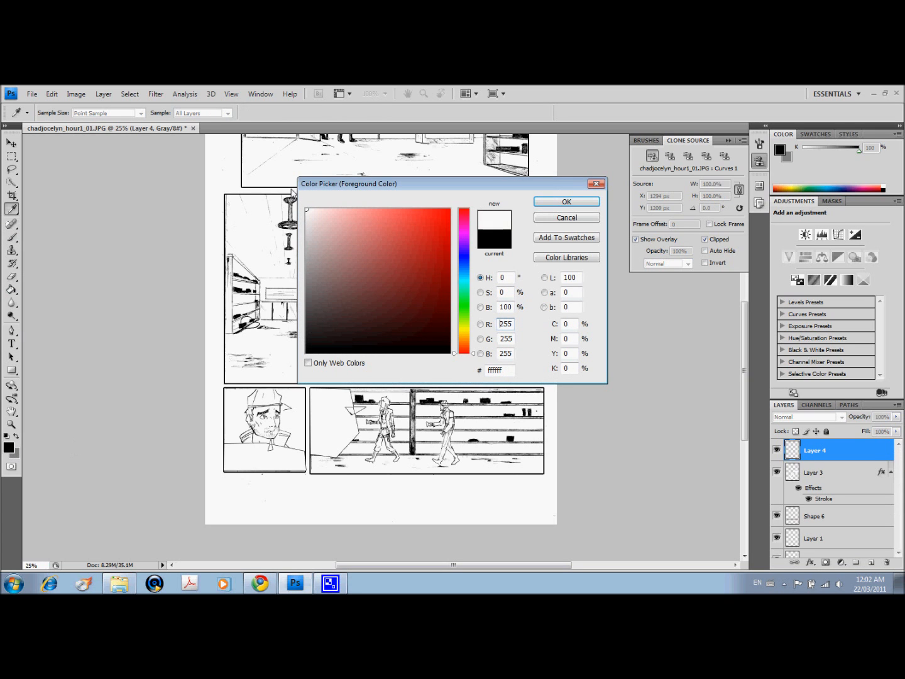
{"action": "left_click", "coordinate": [538, 202]}
Step: Paint white over the outlines where each tail meets its balloon so that every pair merges into one shape
{"action": "key", "text": "ctrl+plus"}
{"action": "key", "text": "ctrl+plus"}
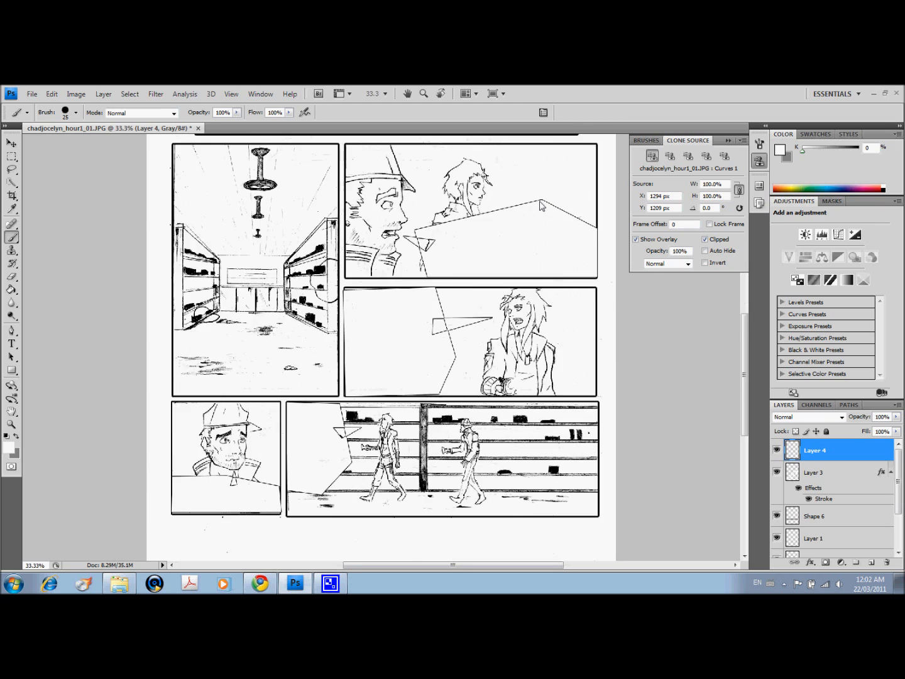
{"action": "mouse_move", "coordinate": [461, 192]}
{"action": "left_mouse_down"}
{"action": "mouse_move", "coordinate": [459, 202]}
{"action": "mouse_move", "coordinate": [436, 187]}
{"action": "mouse_move", "coordinate": [456, 191]}
{"action": "mouse_move", "coordinate": [446, 207]}
{"action": "mouse_move", "coordinate": [439, 194]}
{"action": "left_mouse_up"}
{"action": "mouse_move", "coordinate": [453, 294]}
{"action": "left_mouse_down"}
{"action": "mouse_move", "coordinate": [454, 324]}
{"action": "mouse_move", "coordinate": [458, 303]}
{"action": "mouse_move", "coordinate": [465, 331]}
{"action": "mouse_move", "coordinate": [478, 323]}
{"action": "mouse_move", "coordinate": [472, 307]}
{"action": "mouse_move", "coordinate": [460, 309]}
{"action": "left_mouse_up"}
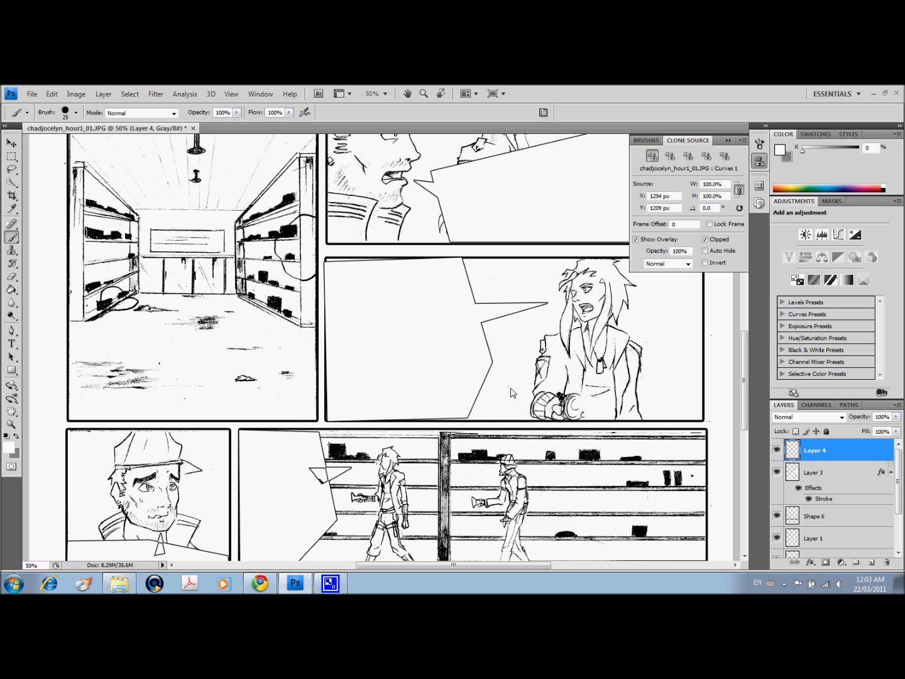
{"action": "left_click_drag", "start_coordinate": [746, 385], "coordinate": [746, 410]}
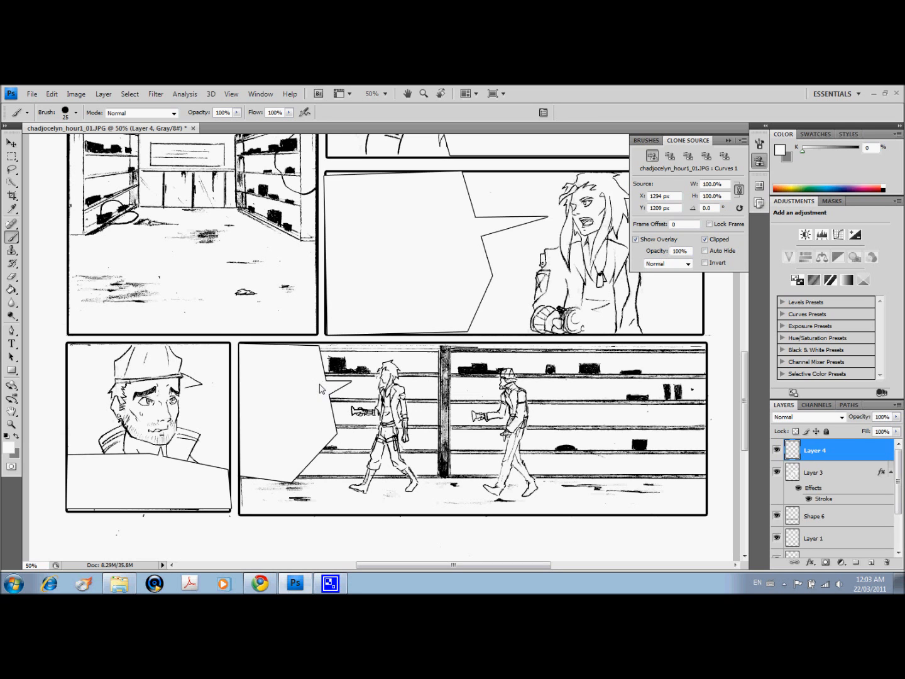
{"action": "left_click_drag", "start_coordinate": [749, 423], "coordinate": [748, 377]}
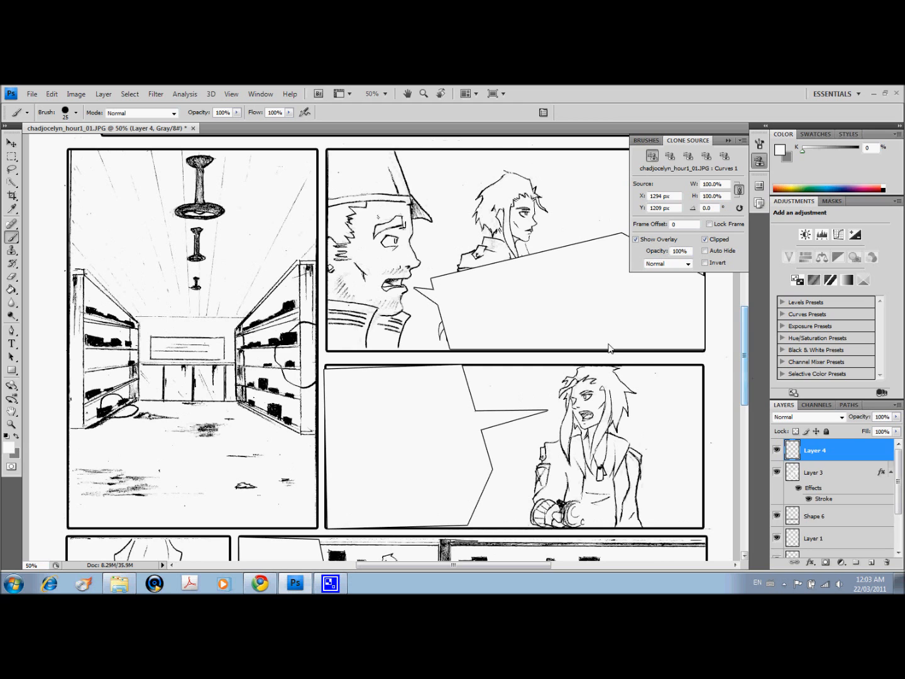
{"action": "key", "text": "ctrl+minus"}
{"action": "key", "text": "ctrl+minus"}
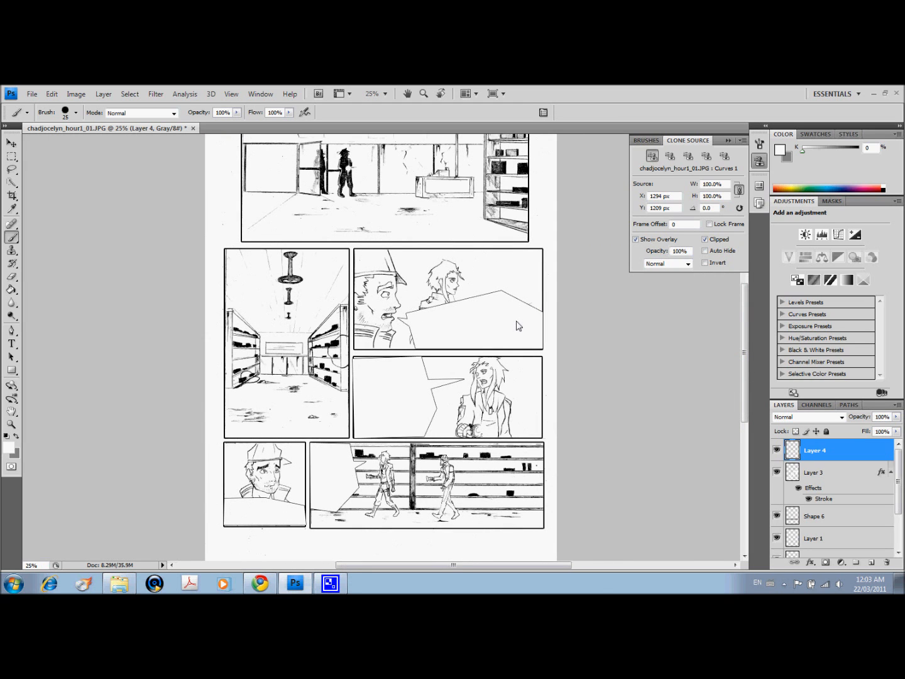
Step: Start a centre-aligned text layer in the two-person panel's balloon and set its text colour to black (000000)
{"action": "left_click_drag", "start_coordinate": [11, 330], "coordinate": [46, 375]}
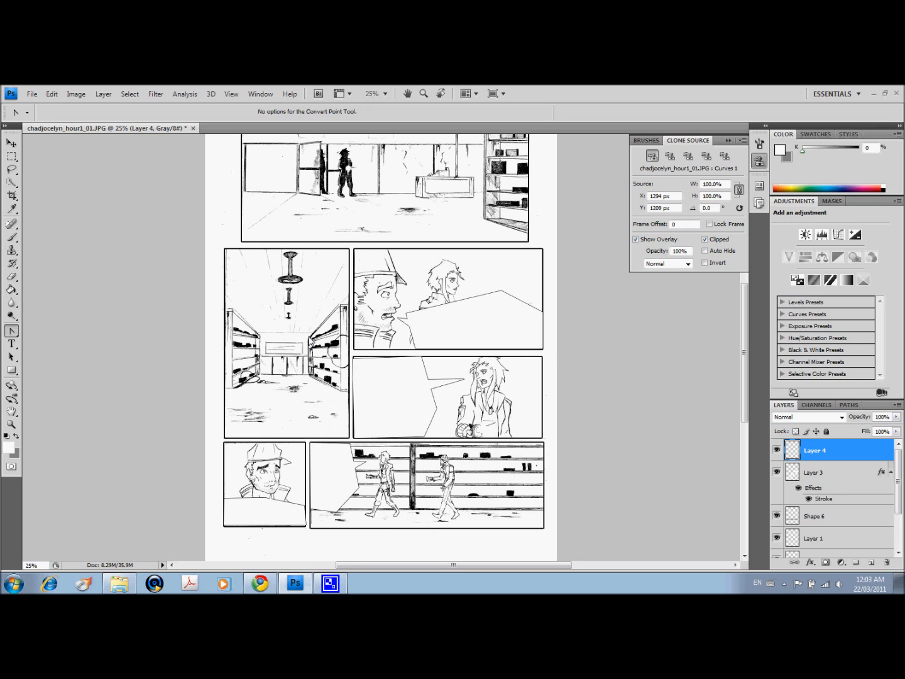
{"action": "left_click_drag", "start_coordinate": [745, 323], "coordinate": [742, 340]}
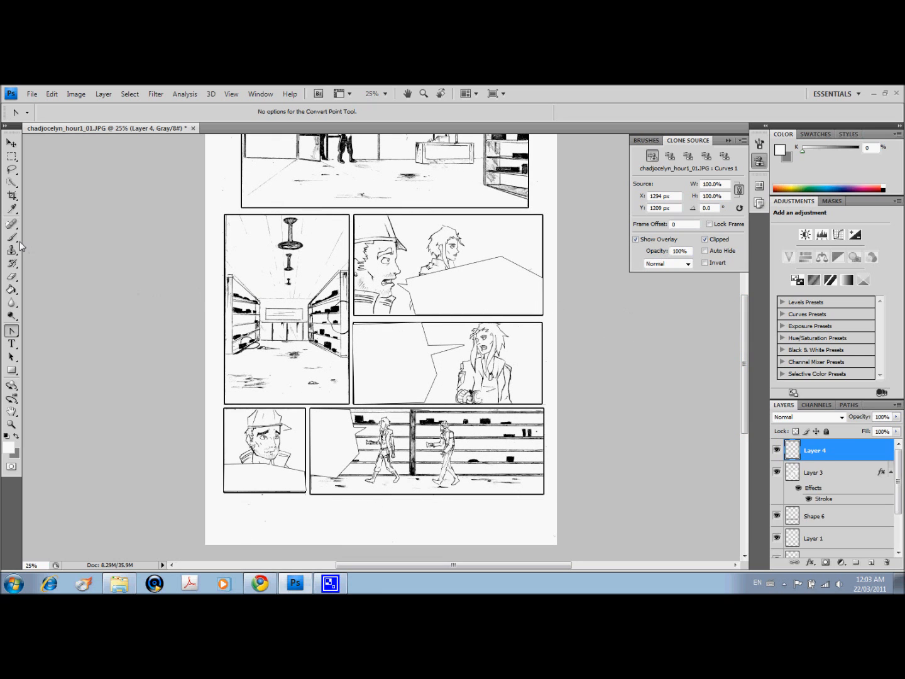
{"action": "left_click", "coordinate": [12, 343]}
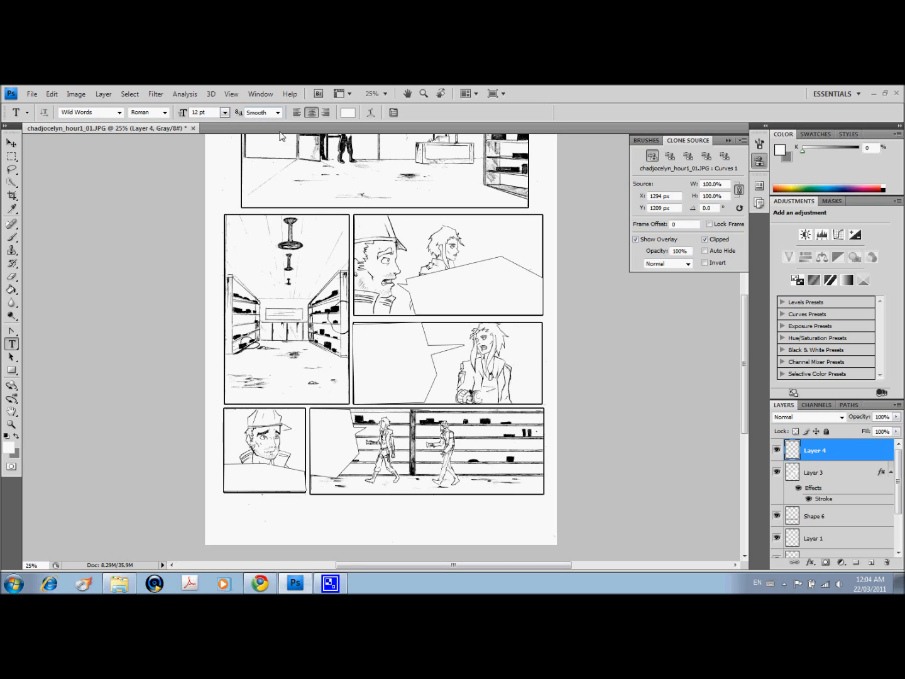
{"action": "left_click", "coordinate": [311, 113]}
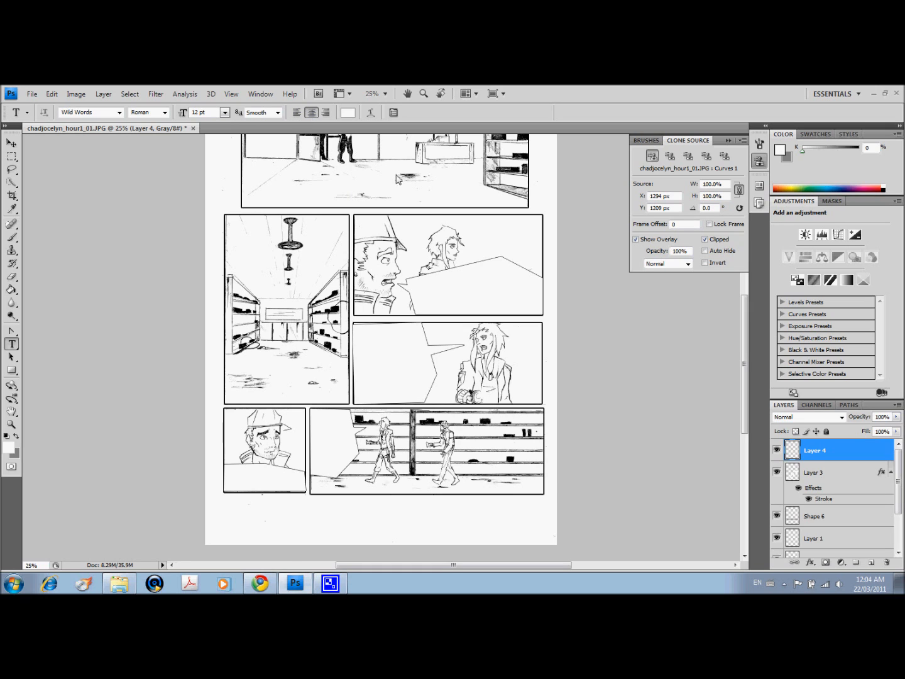
{"action": "left_click", "coordinate": [479, 288]}
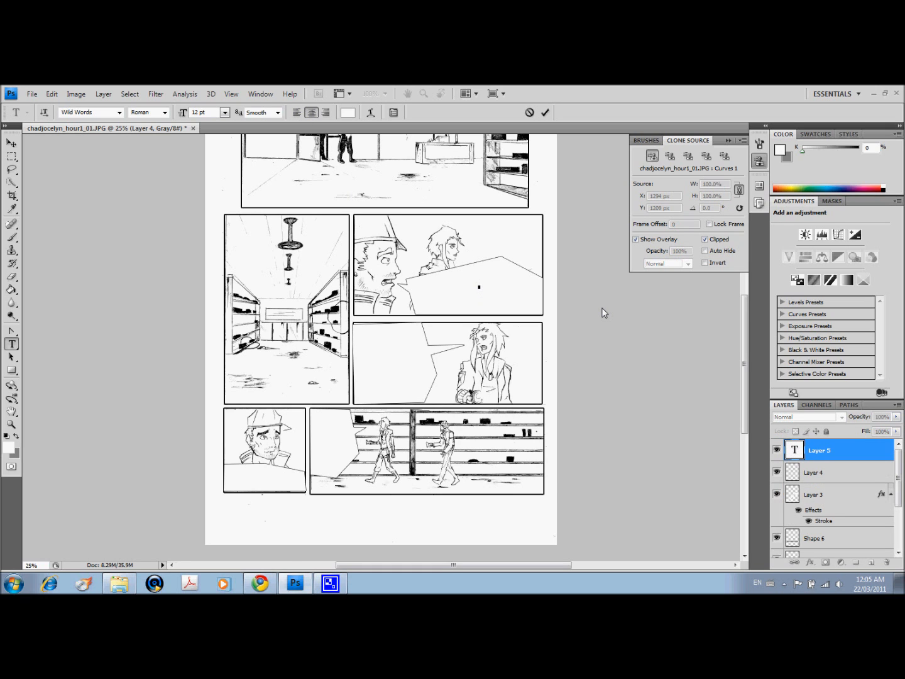
{"action": "type", "text": "ther"}
{"action": "key", "text": "BackSpace"}
{"action": "key", "text": "BackSpace"}
{"action": "left_click", "coordinate": [347, 112]}
{"action": "left_click_drag", "start_coordinate": [368, 293], "coordinate": [306, 353]}
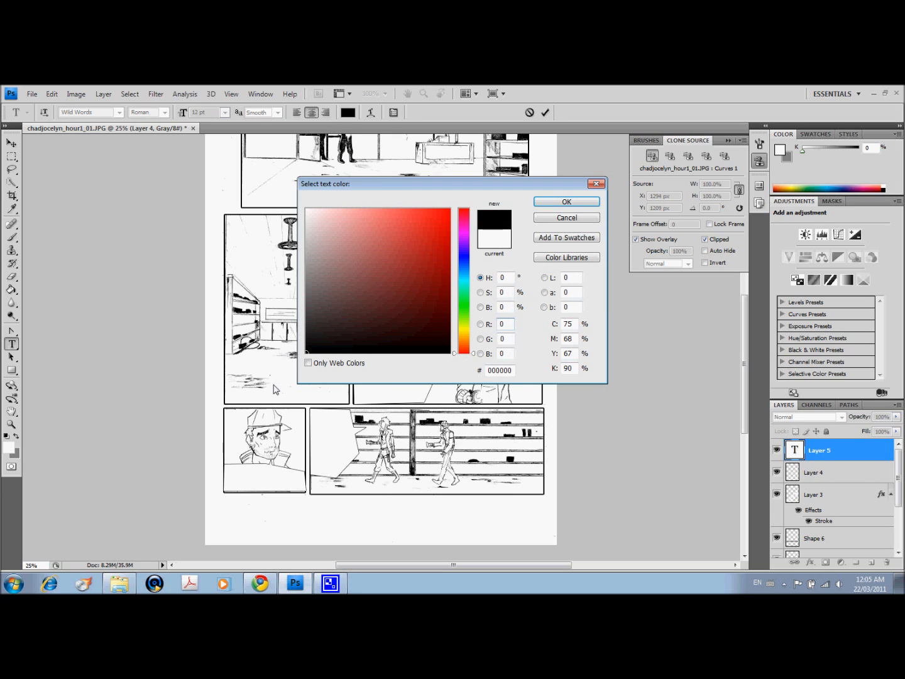
{"action": "left_click", "coordinate": [567, 201]}
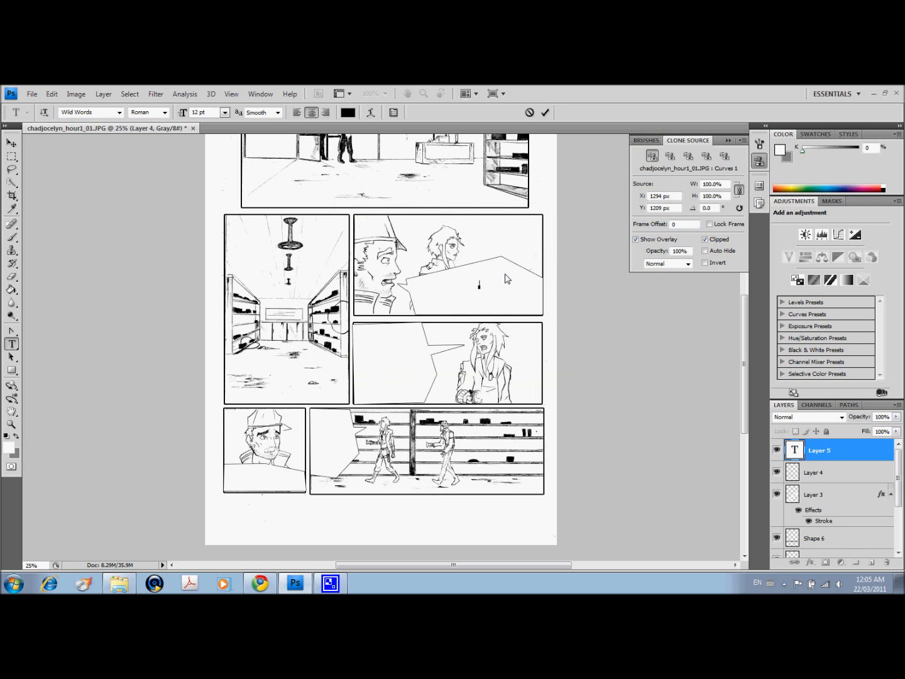
Step: Letter the two-person panel's balloon with "AREN'T WE GOING TO / WAIT FOR THE OTHERS?" on two lines
{"action": "type", "text": "AREN'T WE GOING TO"}
{"action": "key", "text": "Return"}
{"action": "type", "text": "WAIT FOR THE O"}
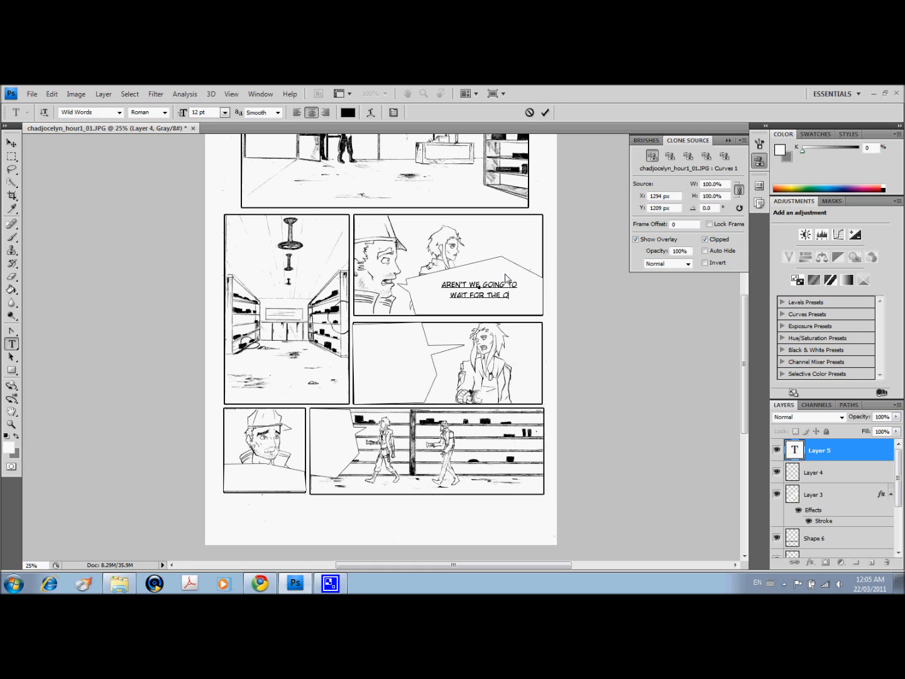
{"action": "type", "text": "THERS?"}
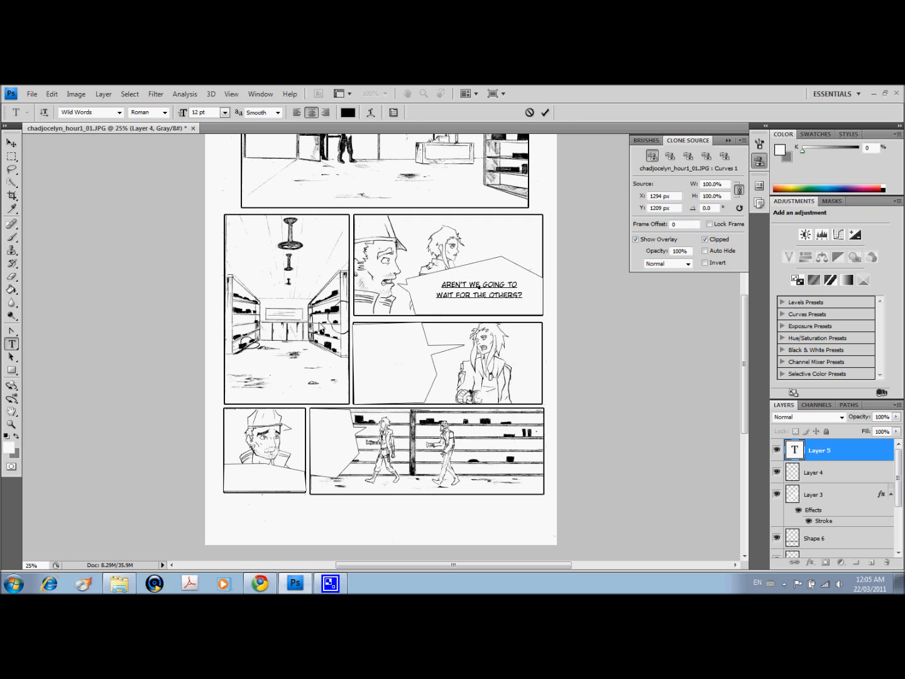
{"action": "left_click", "coordinate": [11, 143]}
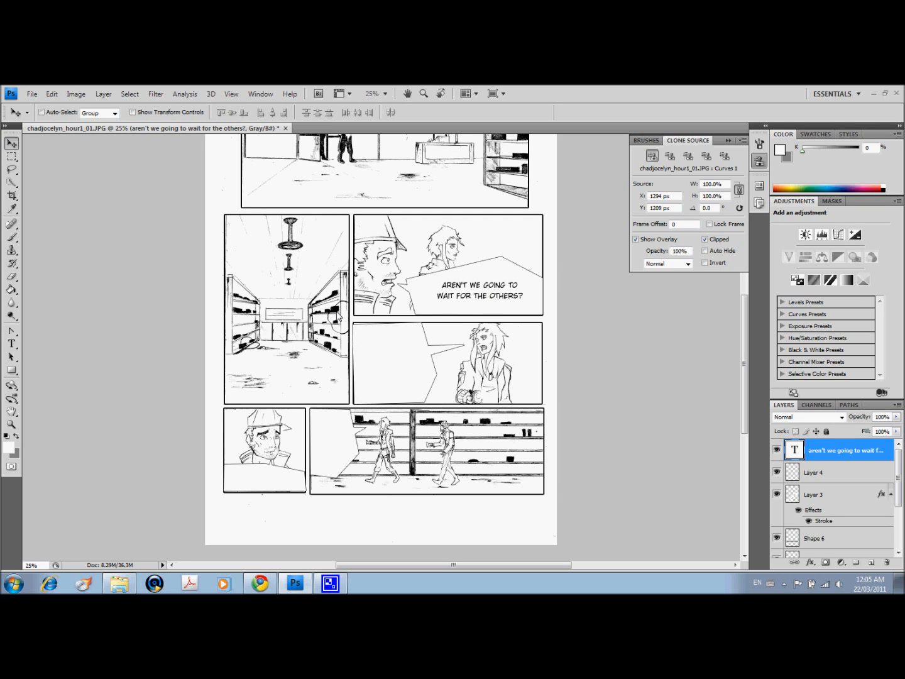
Step: Letter the woman's balloon with "NO WE CAN'T WAIT / WE NEED THE SUPPLIES NOW. / THEY WILL / CATCH UP LATER." and shift the text inward
{"action": "left_click", "coordinate": [12, 343]}
{"action": "left_click", "coordinate": [376, 353]}
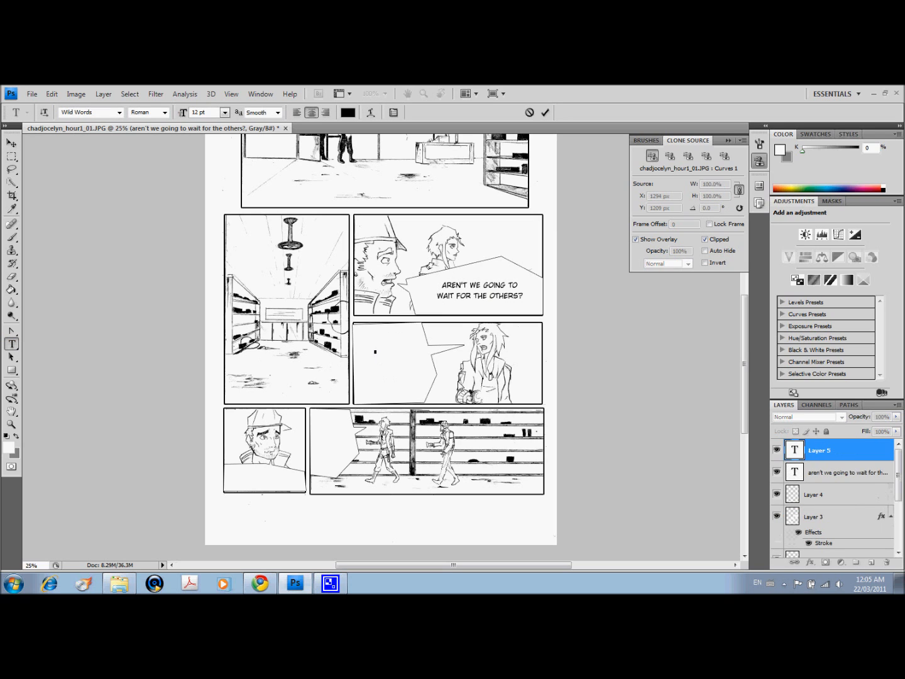
{"action": "type", "text": "NO WE CAN'T WAIT"}
{"action": "key", "text": "Return"}
{"action": "type", "text": "WE NEED THE SUPPLIES NOW."}
{"action": "key", "text": "Return"}
{"action": "type", "text": "THEY WILL"}
{"action": "key", "text": "Return"}
{"action": "type", "text": "CATCH UP!"}
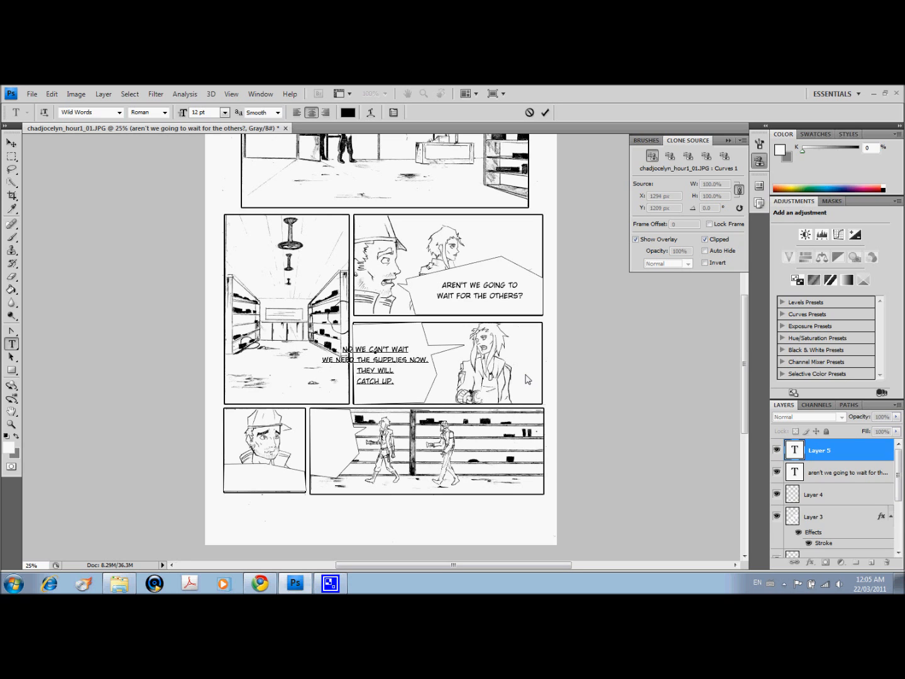
{"action": "key", "text": "BackSpace"}
{"action": "type", "text": "LATER."}
{"action": "left_click", "coordinate": [11, 144]}
{"action": "left_click_drag", "start_coordinate": [372, 365], "coordinate": [387, 366]}
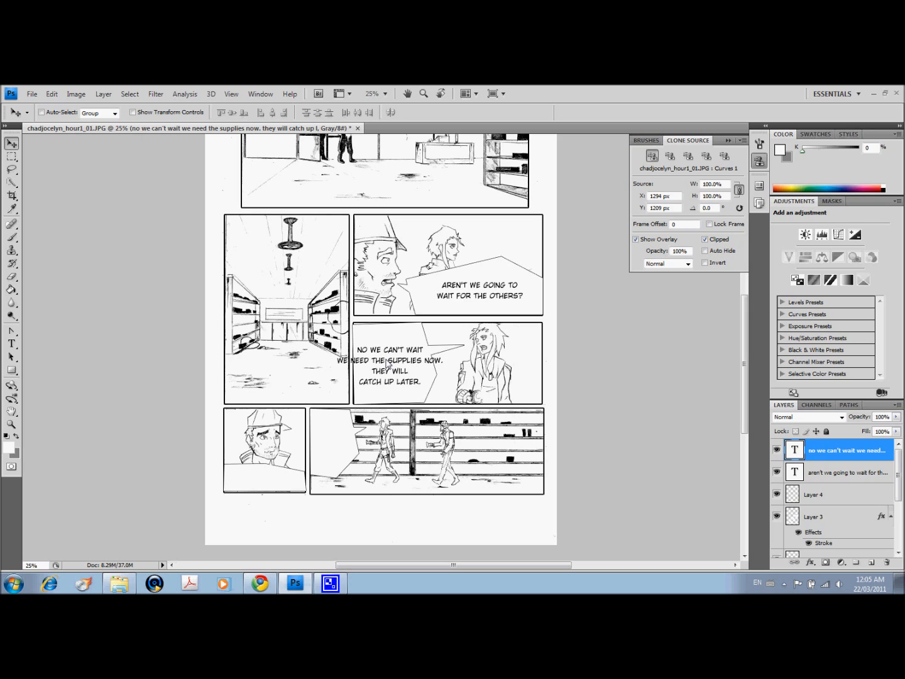
Step: Rebreak the woman's dialogue so "WE NEED THE" and "SUPPLIES NOW." are separate lines, and position the text block inside her balloon
{"action": "left_click", "coordinate": [9, 343]}
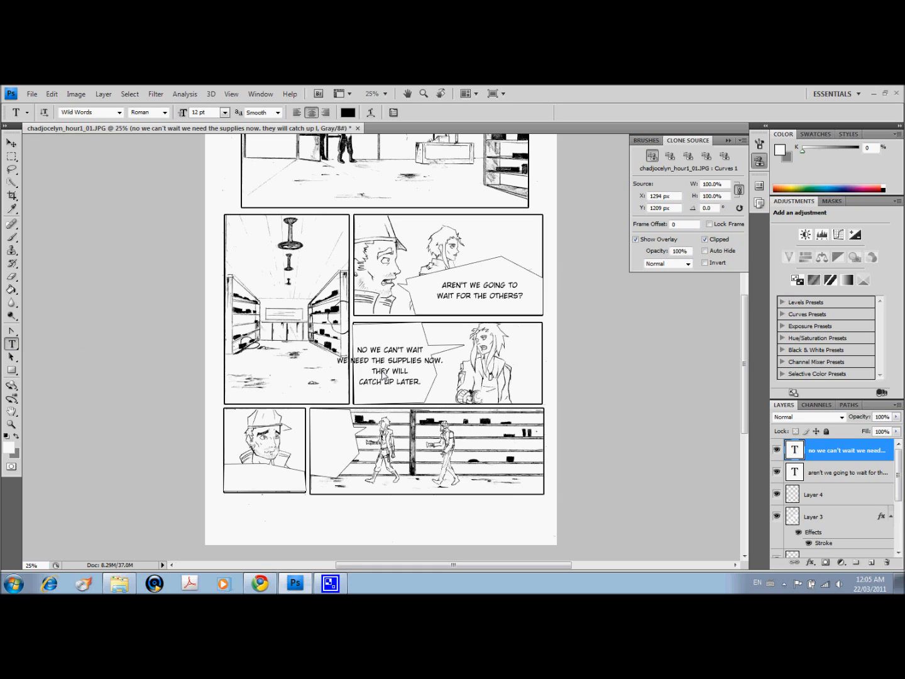
{"action": "left_click", "coordinate": [428, 368]}
{"action": "key", "text": "Return"}
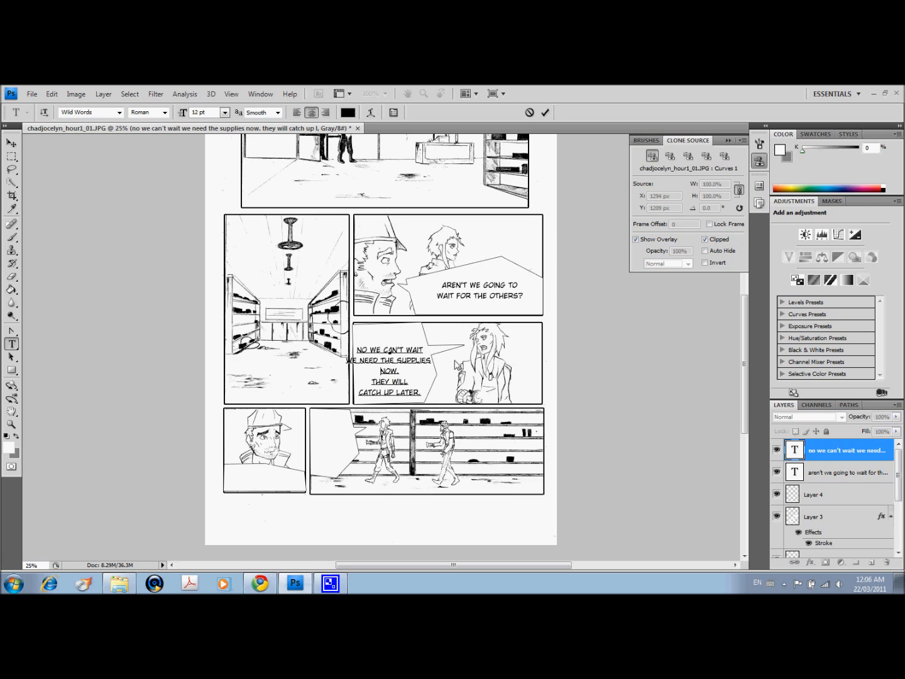
{"action": "left_click", "coordinate": [398, 361]}
{"action": "key", "text": "Return"}
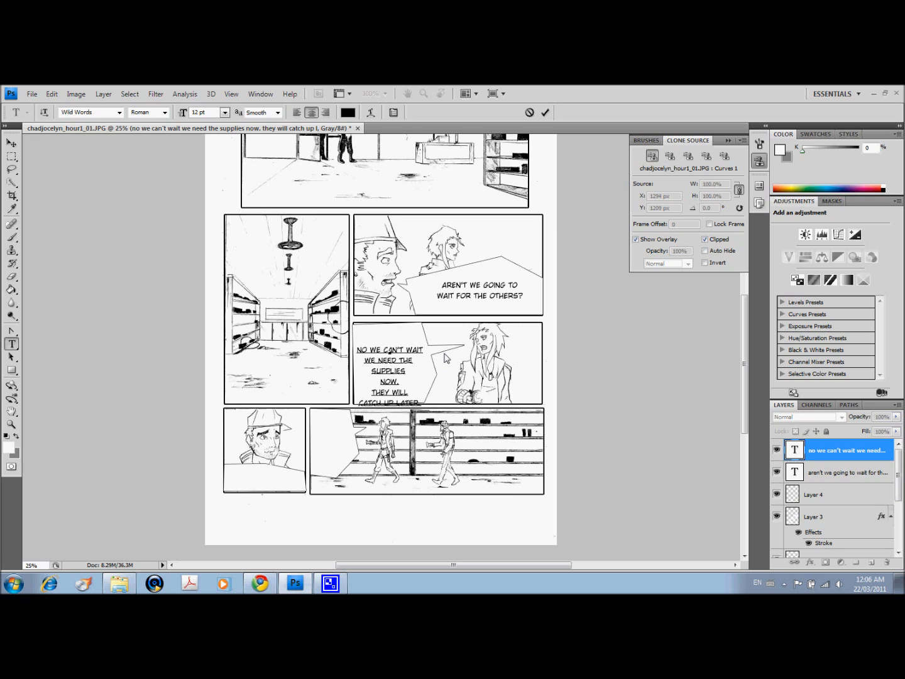
{"action": "left_click", "coordinate": [415, 372]}
{"action": "key", "text": "Delete"}
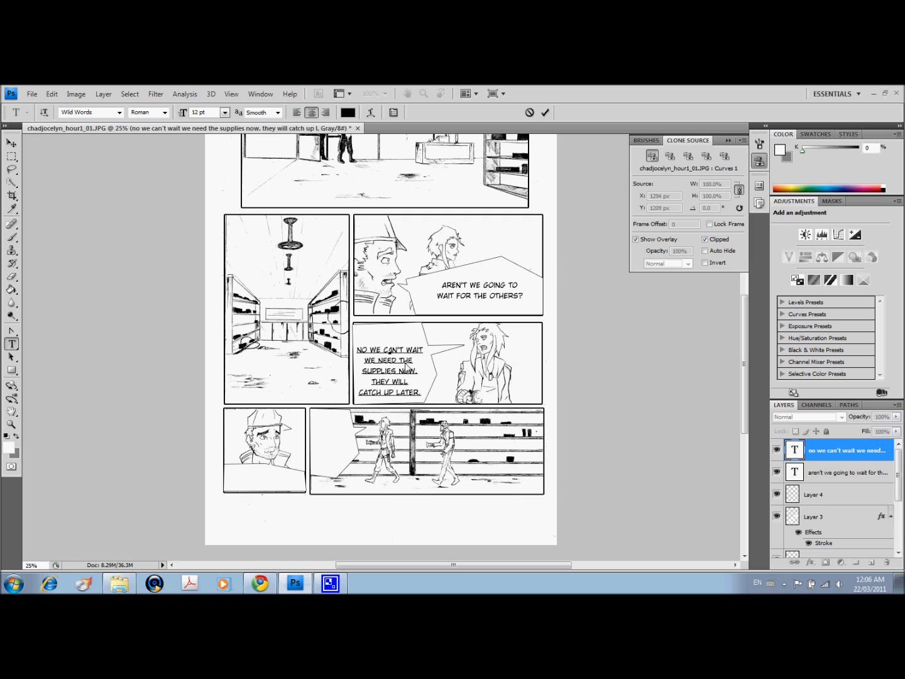
{"action": "left_click", "coordinate": [11, 144]}
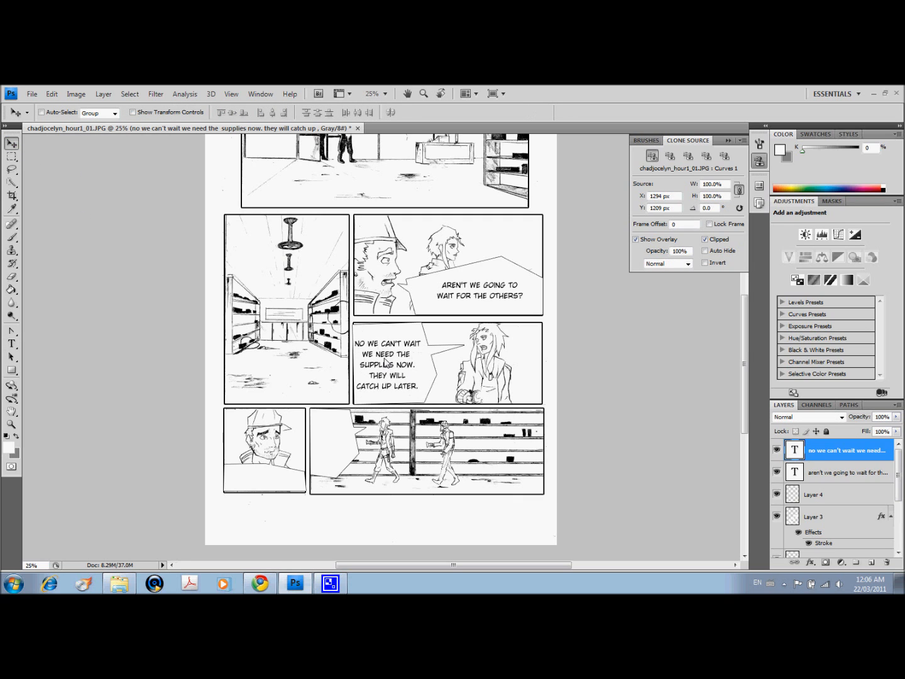
{"action": "left_click_drag", "start_coordinate": [386, 363], "coordinate": [390, 362]}
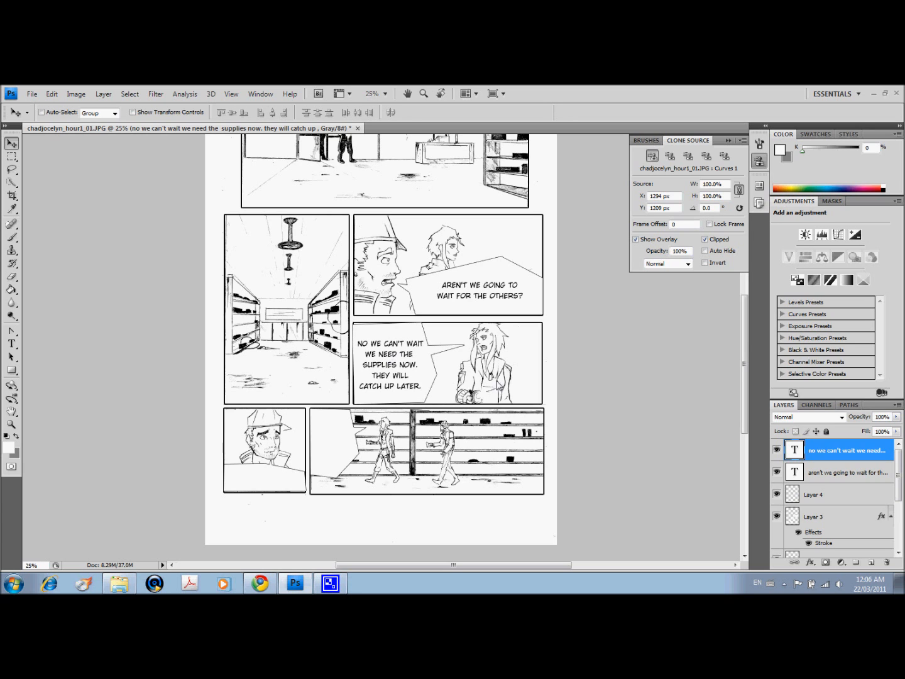
Step: Start a new text layer in the balloon of the small panel showing the man in the cap
{"action": "scroll", "coordinate": [745, 355], "scroll_direction": "down", "scroll_amount": 1}
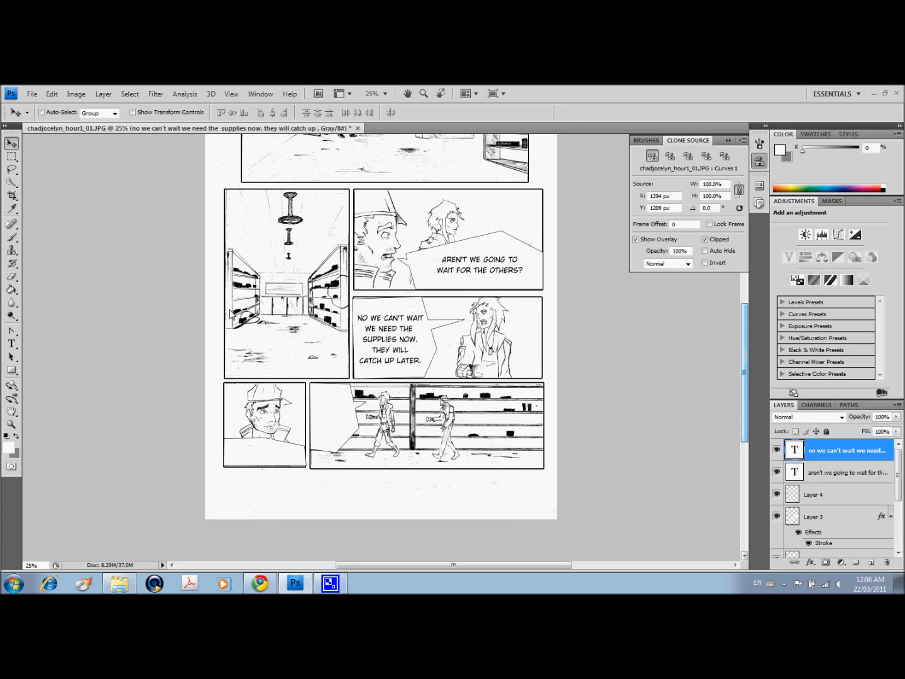
{"action": "left_click", "coordinate": [12, 342]}
{"action": "left_click", "coordinate": [232, 454]}
{"action": "type", "text": "what about them"}
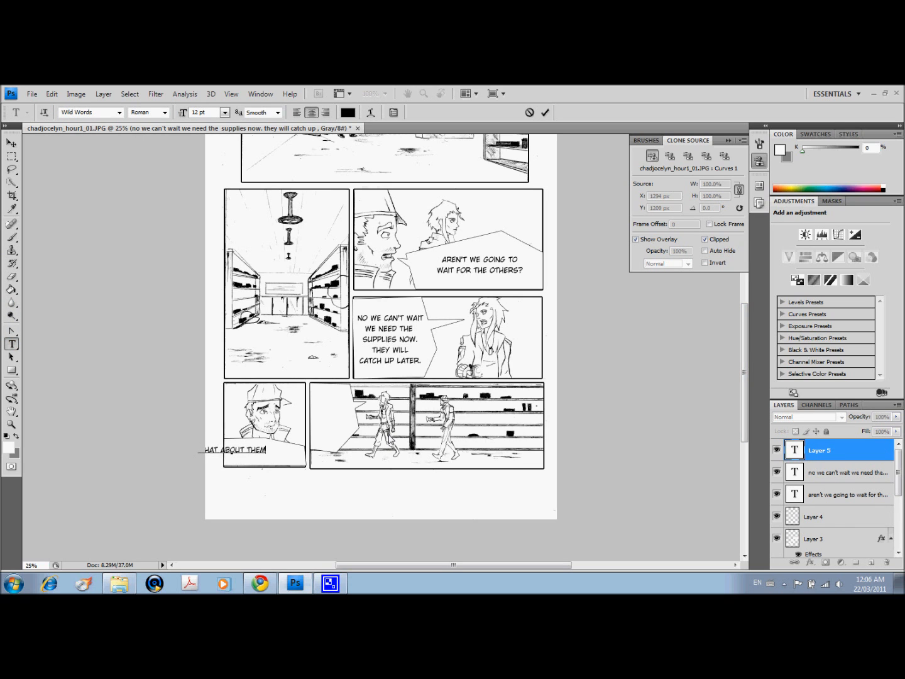
{"action": "key", "text": "BackSpace"}
{"action": "key", "text": "BackSpace"}
{"action": "key", "text": "BackSpace"}
{"action": "key", "text": "BackSpace"}
{"action": "key", "text": "BackSpace"}
{"action": "key", "text": "BackSpace"}
{"action": "key", "text": "BackSpace"}
{"action": "key", "text": "BackSpace"}
{"action": "key", "text": "BackSpace"}
{"action": "key", "text": "BackSpace"}
{"action": "key", "text": "BackSpace"}
{"action": "key", "text": "BackSpace"}
{"action": "key", "text": "BackSpace"}
{"action": "key", "text": "BackSpace"}
{"action": "key", "text": "BackSpace"}
Step: Letter the capped man's small balloon with "BUT WHAT ABOUT / "THEM?"" on two lines and move the text inside the balloon
{"action": "type", "text": "but what"}
{"action": "type", "text": " about"}
{"action": "type", "text": "them"}
{"action": "type", "text": "?\""}
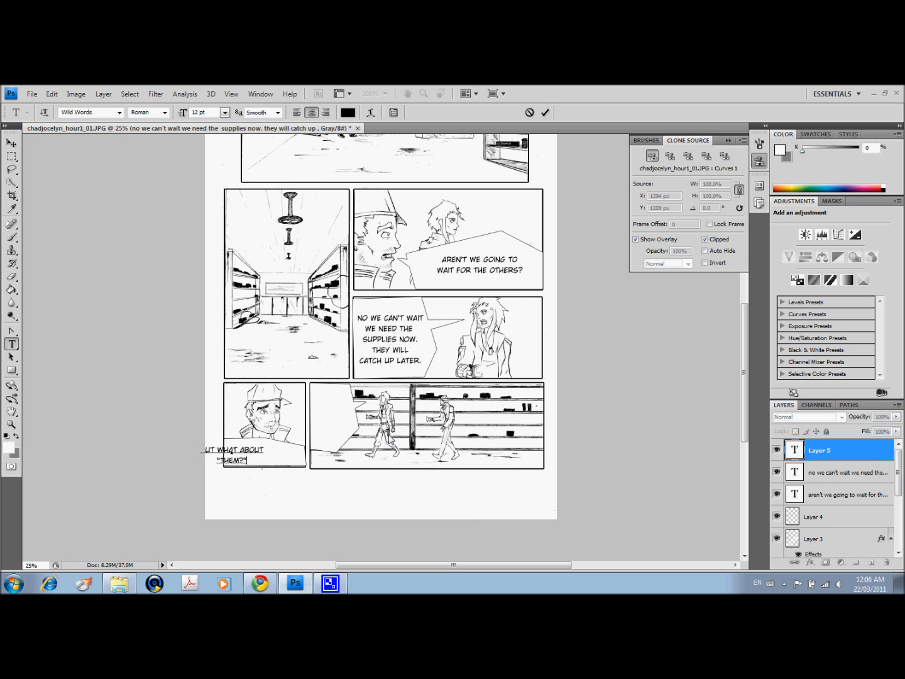
{"action": "left_click", "coordinate": [9, 144]}
{"action": "left_click_drag", "start_coordinate": [230, 453], "coordinate": [257, 454]}
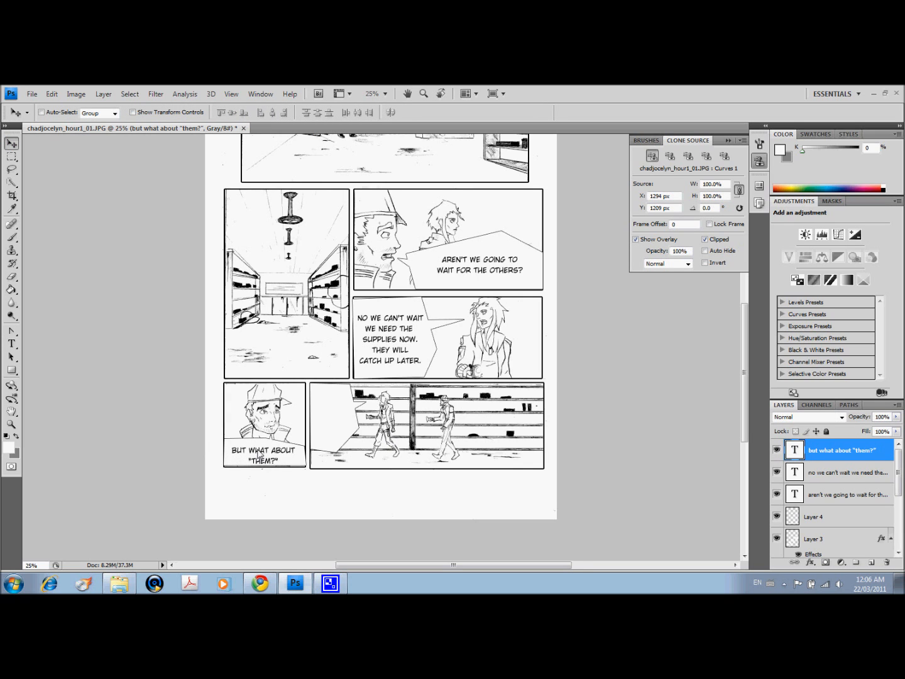
Step: Letter the shelf-aisle panel's balloon with "WE / KILL / THEM,,," on three lines and position the text inside it
{"action": "left_click", "coordinate": [11, 344]}
{"action": "left_click", "coordinate": [320, 404]}
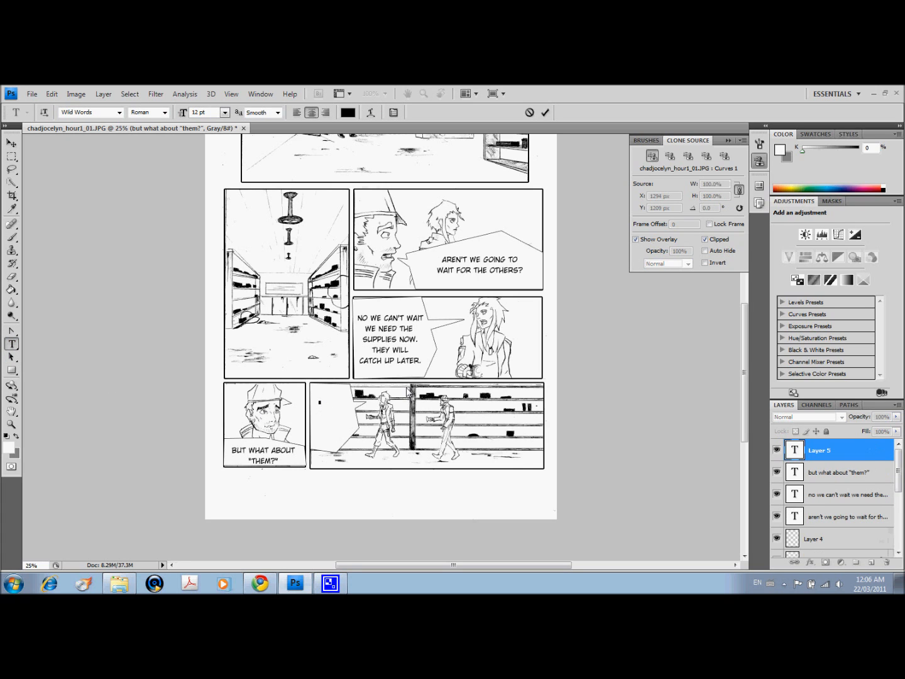
{"action": "type", "text": "we"}
{"action": "key", "text": "Return"}
{"action": "type", "text": "kill"}
{"action": "key", "text": "Return"}
{"action": "type", "text": "them..."}
{"action": "left_click", "coordinate": [10, 144]}
{"action": "left_click_drag", "start_coordinate": [316, 411], "coordinate": [325, 416]}
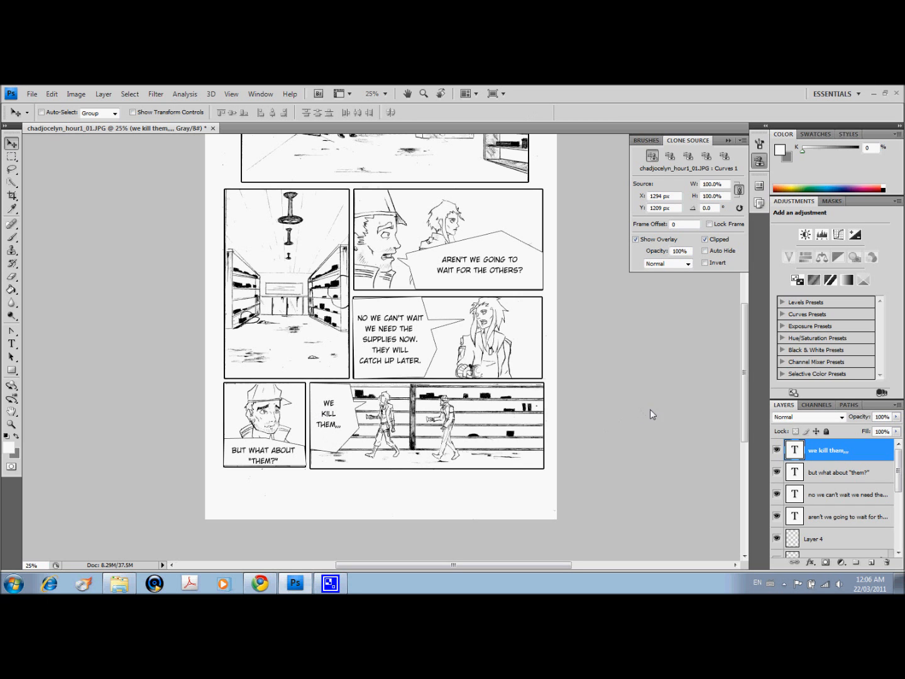
{"action": "left_click_drag", "start_coordinate": [744, 361], "coordinate": [750, 332]}
{"action": "key", "text": "ctrl+minus"}
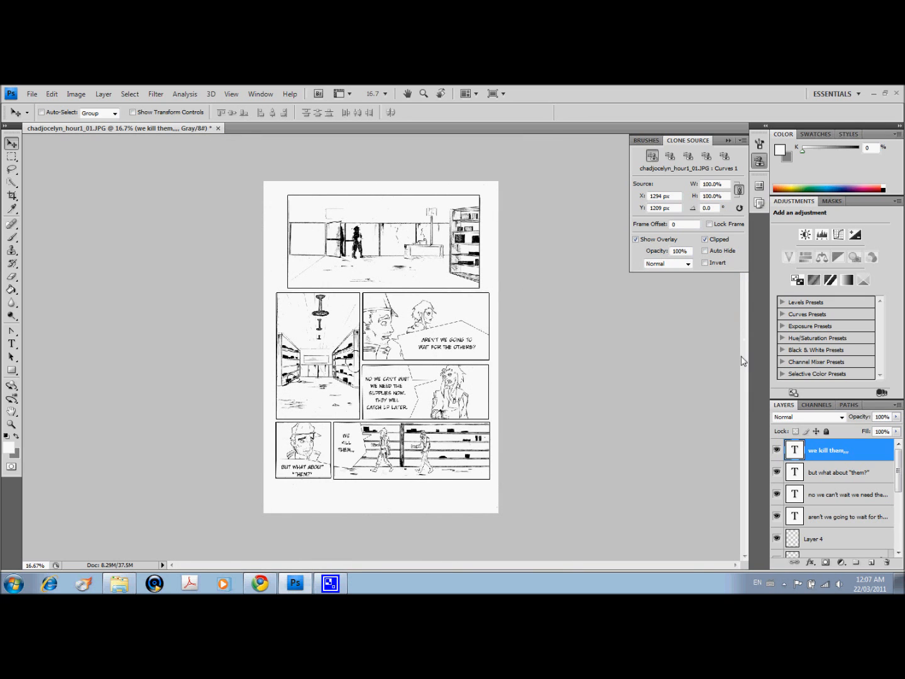
{"action": "key", "text": "ctrl+plus"}
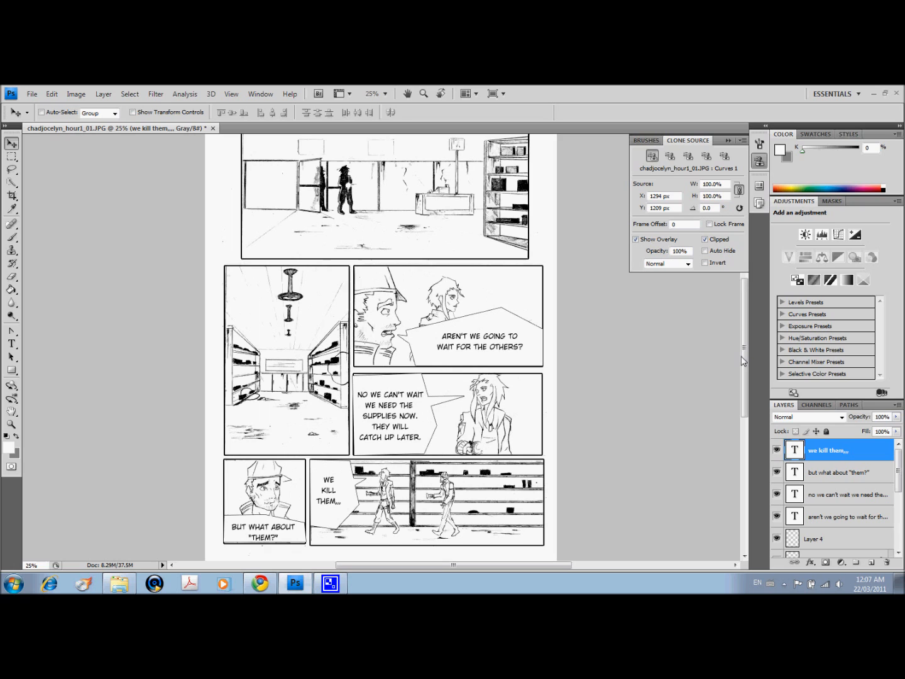